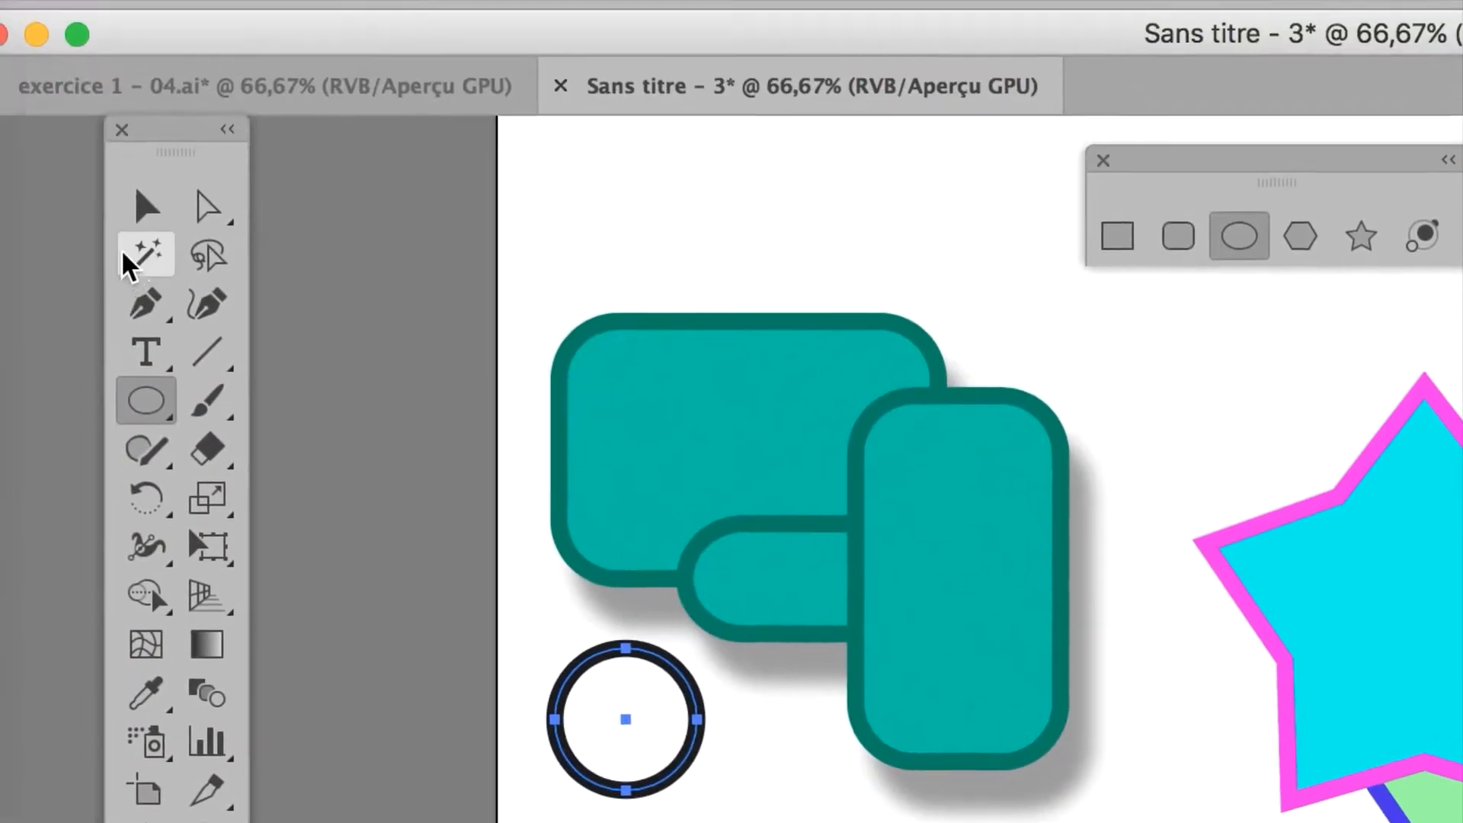
- Select the three overlapping teal rounded rectangles with the Selection tool, leaving out the circle
left_click(23, 47)
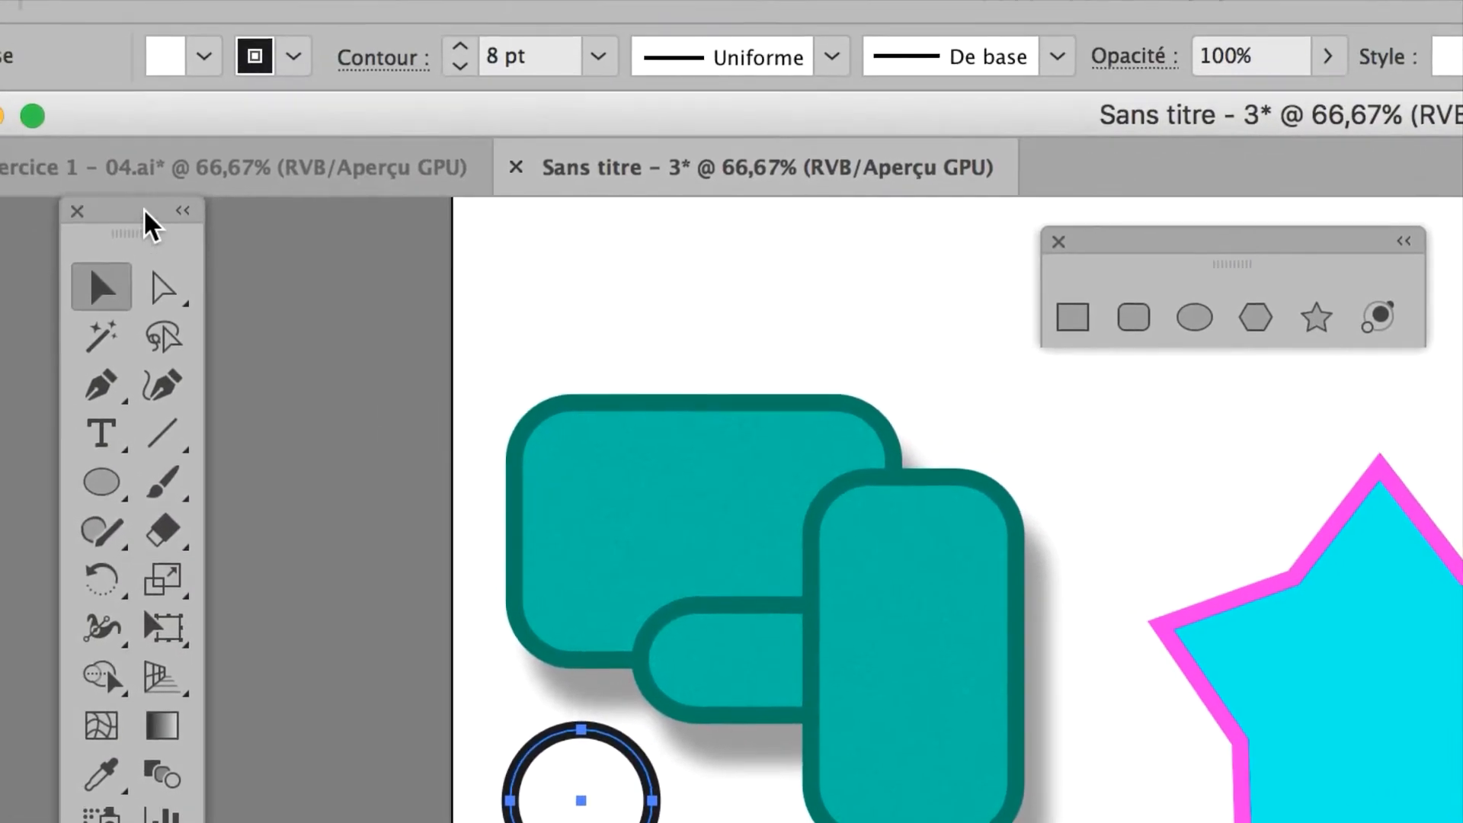
left_click_drag(143, 208, 376, 273)
left_click_drag(278, 260, 604, 566)
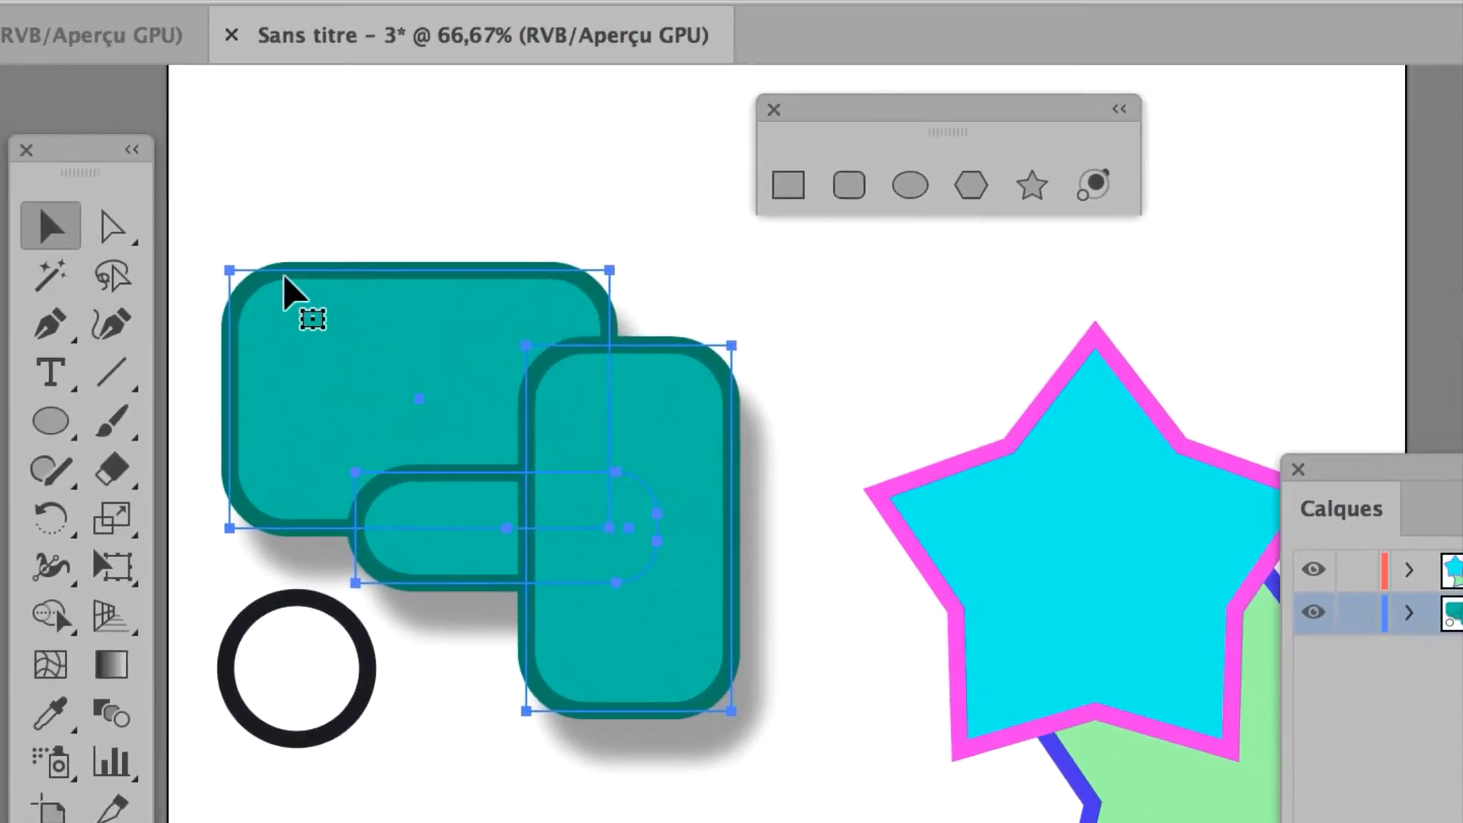
left_click_drag(34, 64, 415, 373)
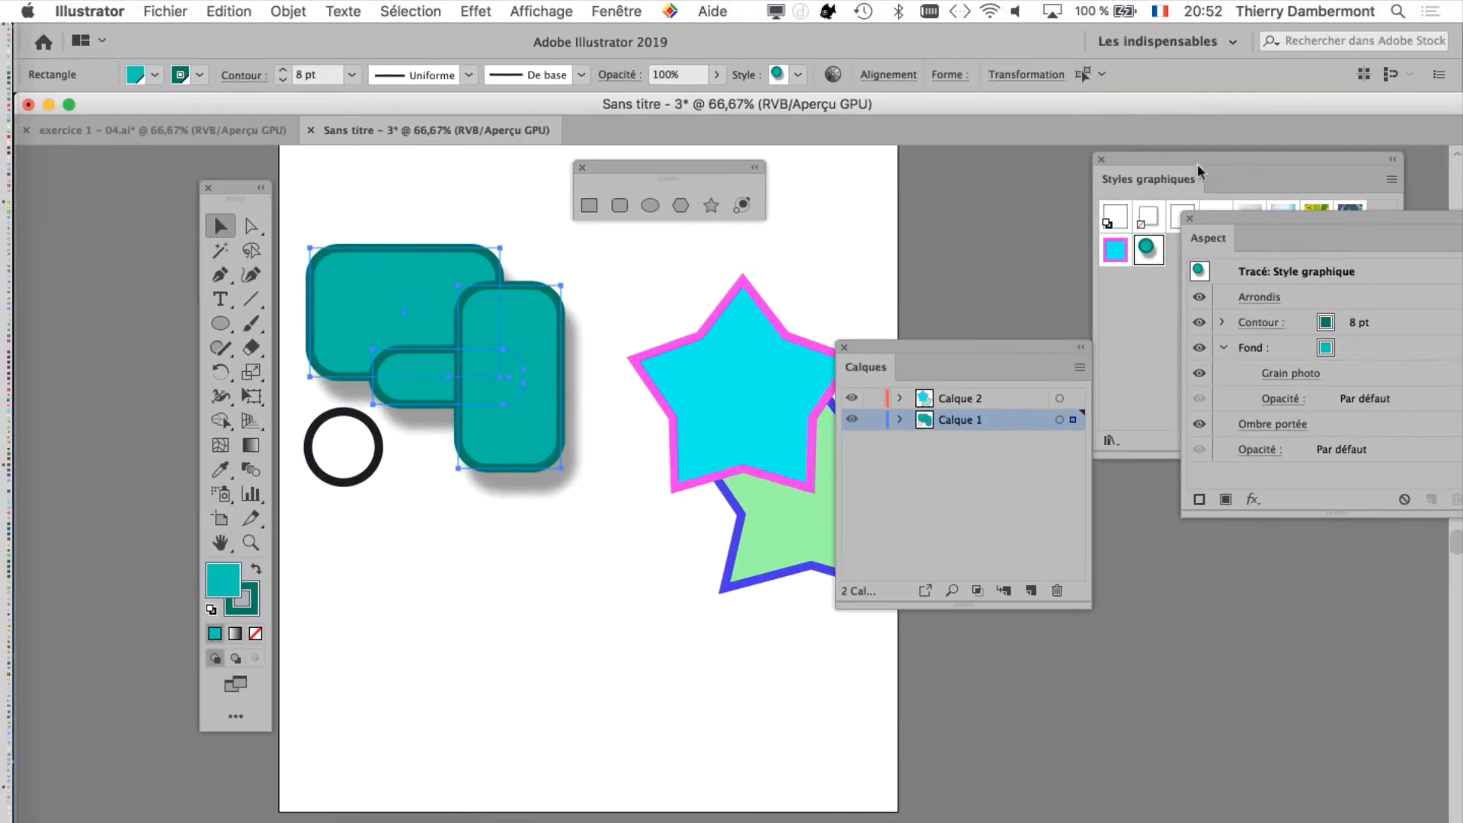
- Open the swatches library of the document (Nuancier) and place it beside the selected rectangles
left_click(614, 10)
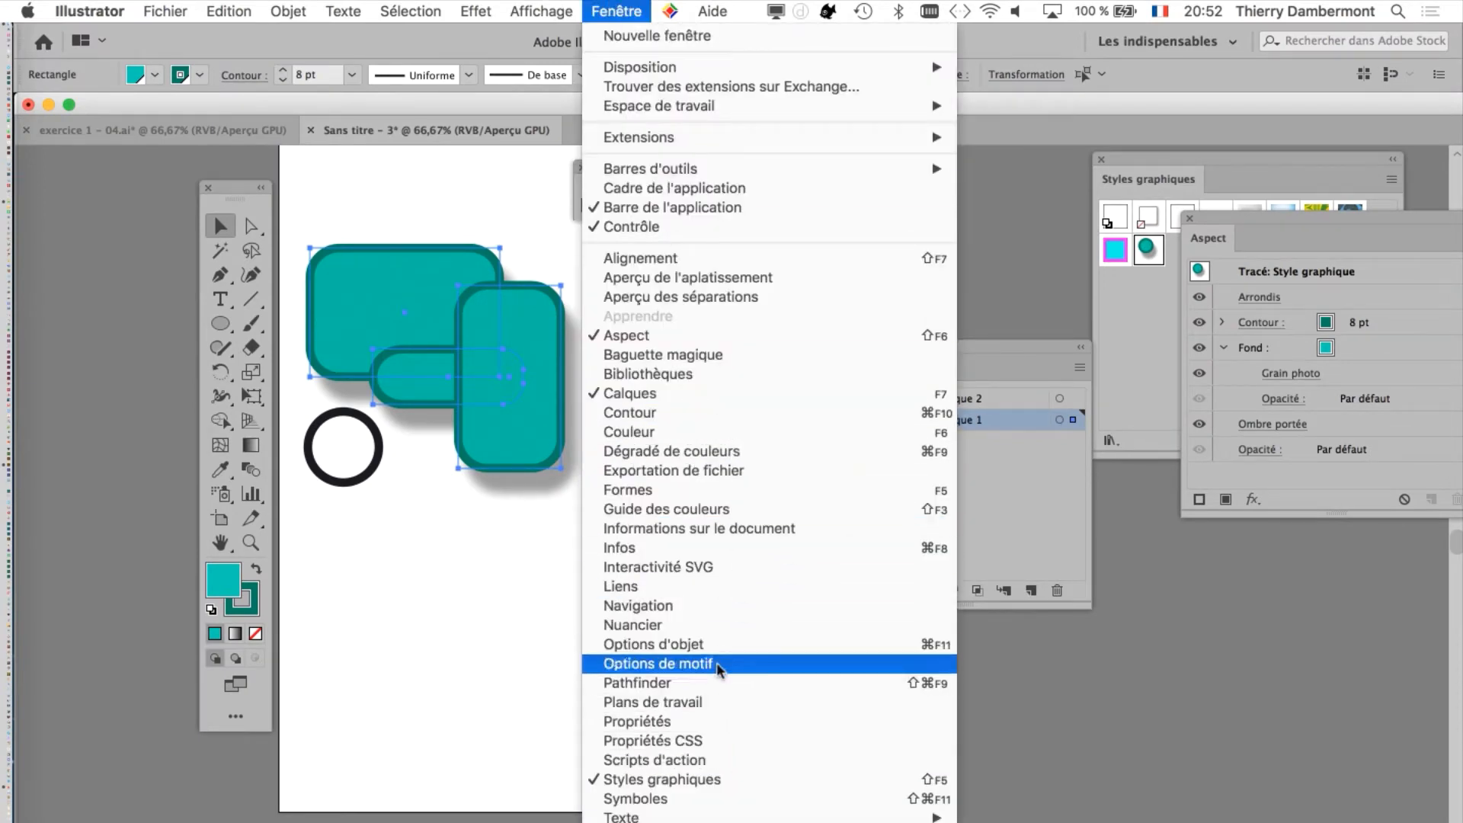
left_click(711, 624)
left_click_drag(1145, 174, 638, 243)
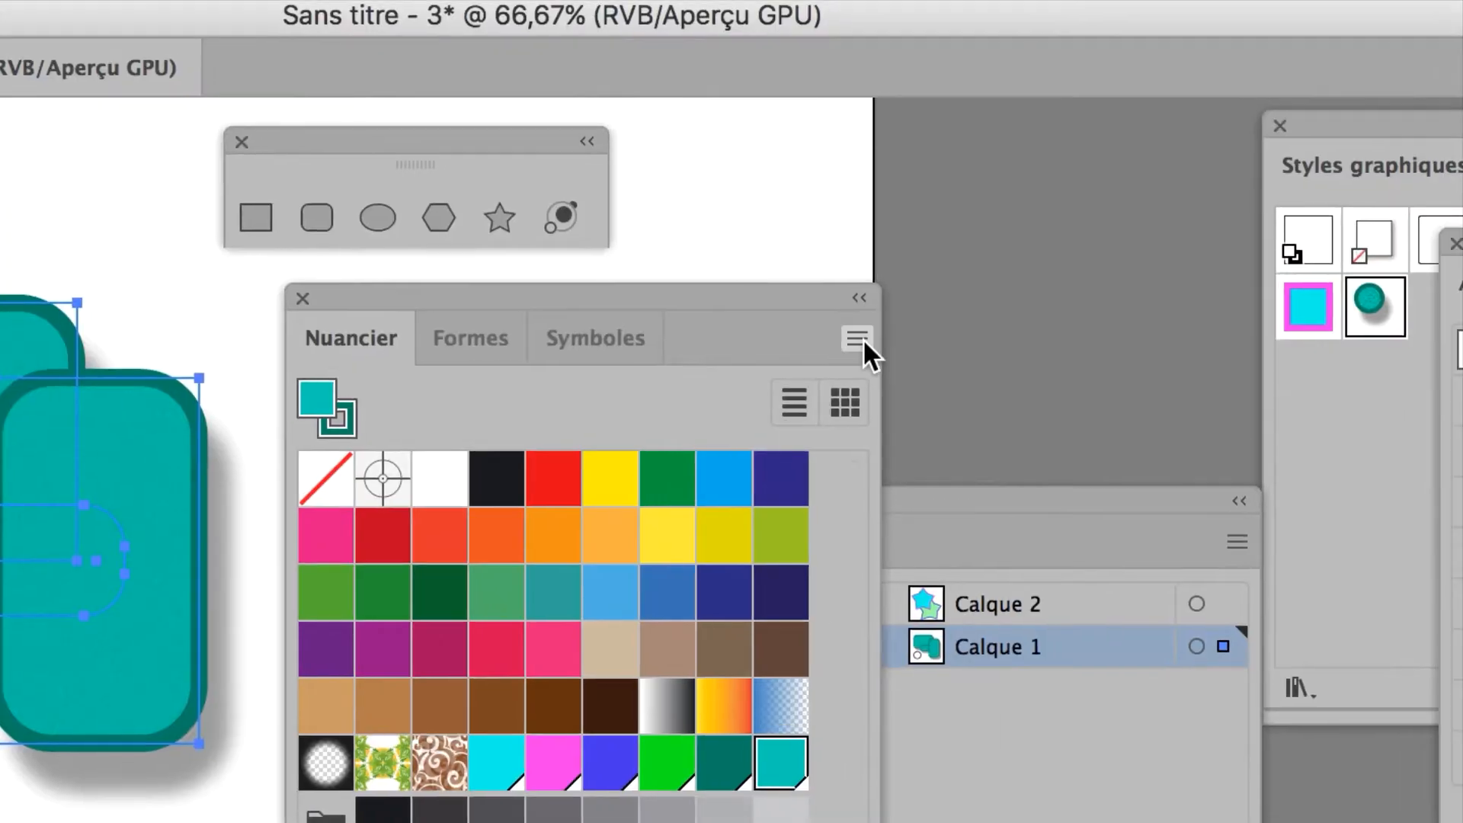
- Create a new global RGB swatch with R 199, V 204, B 179 as the fill of the selected rectangles
left_click(889, 265)
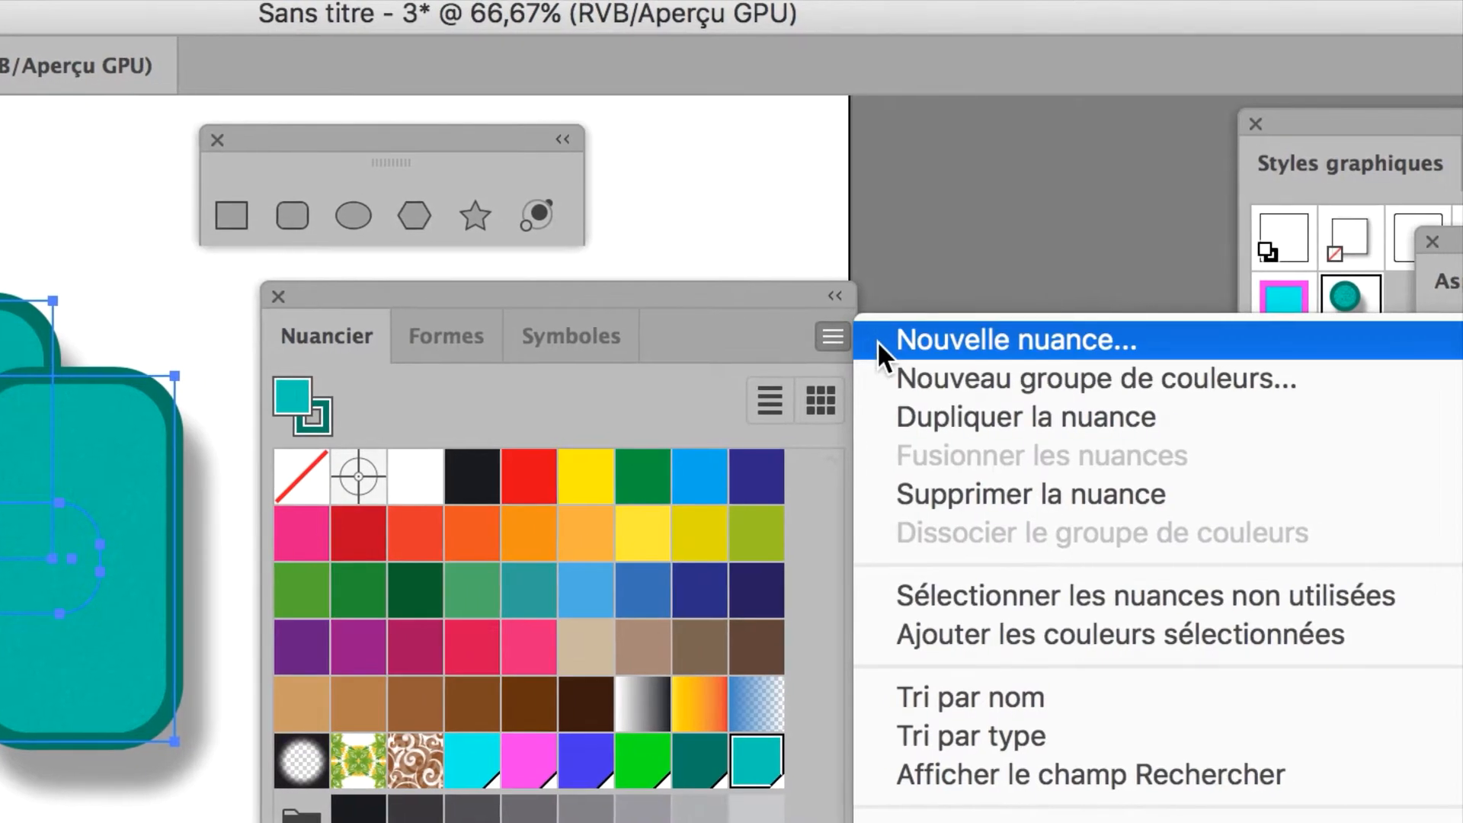
left_click(877, 341)
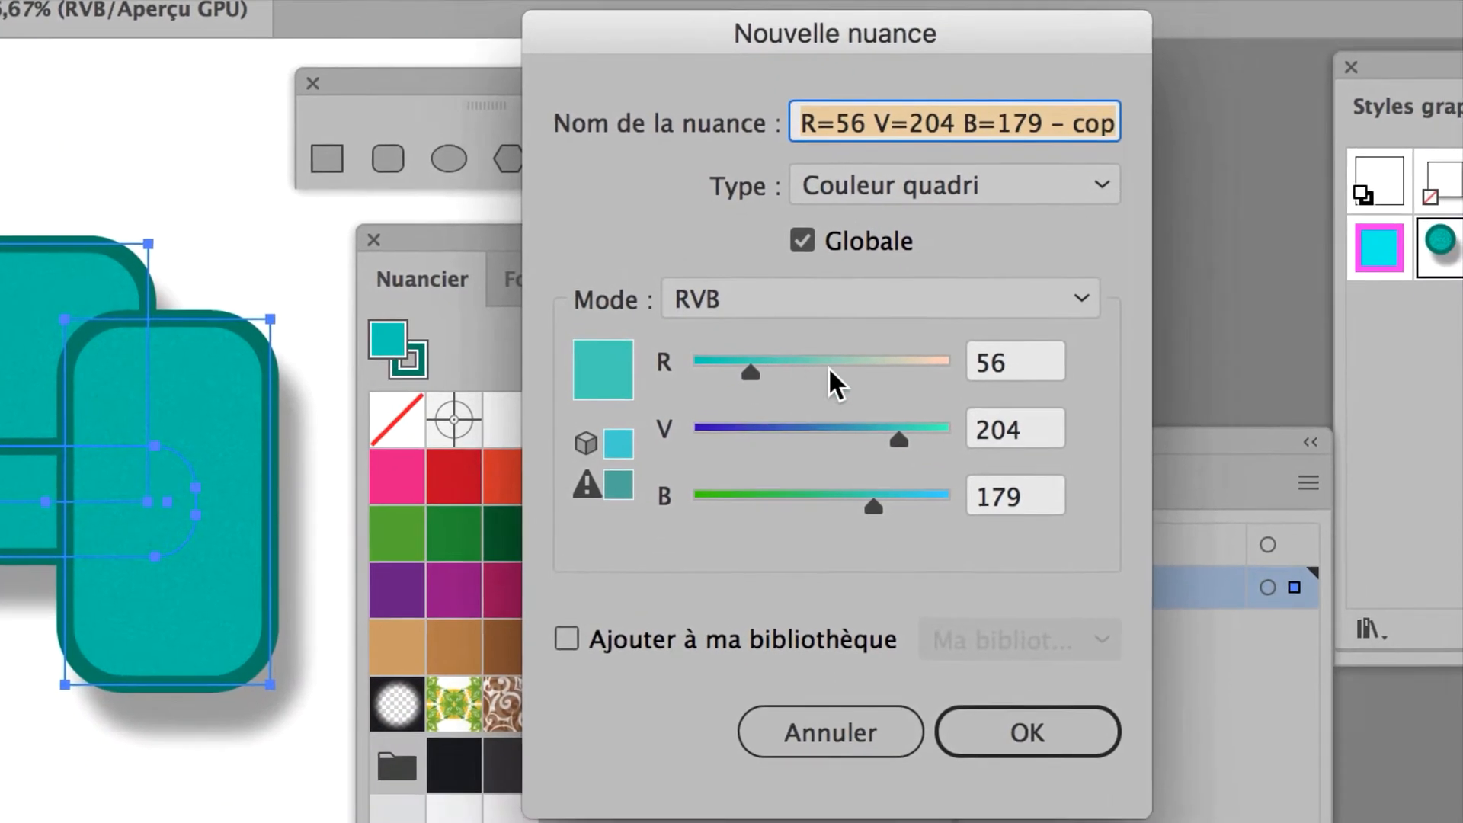
left_click_drag(825, 453, 883, 452)
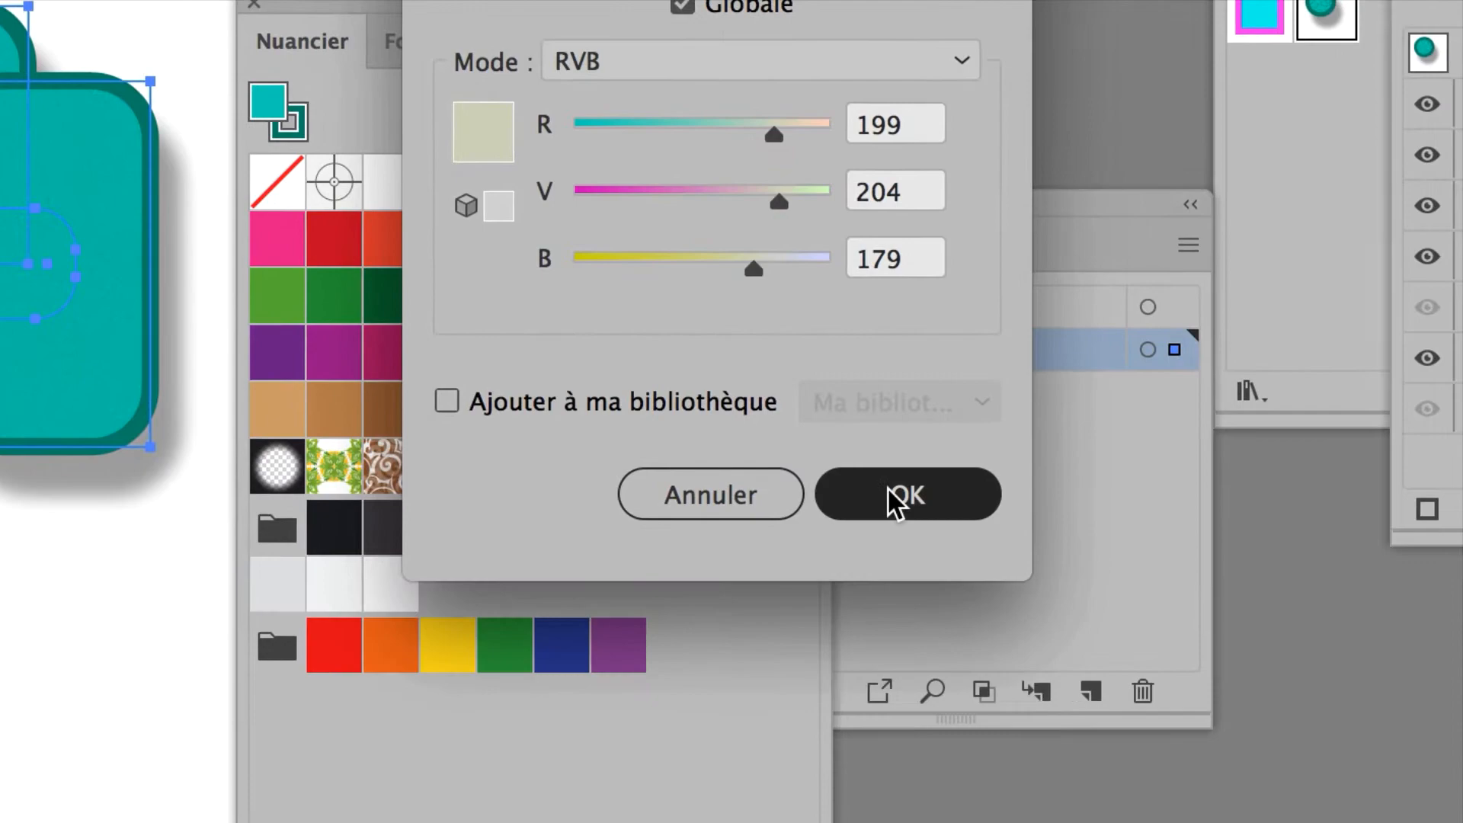
left_click(975, 702)
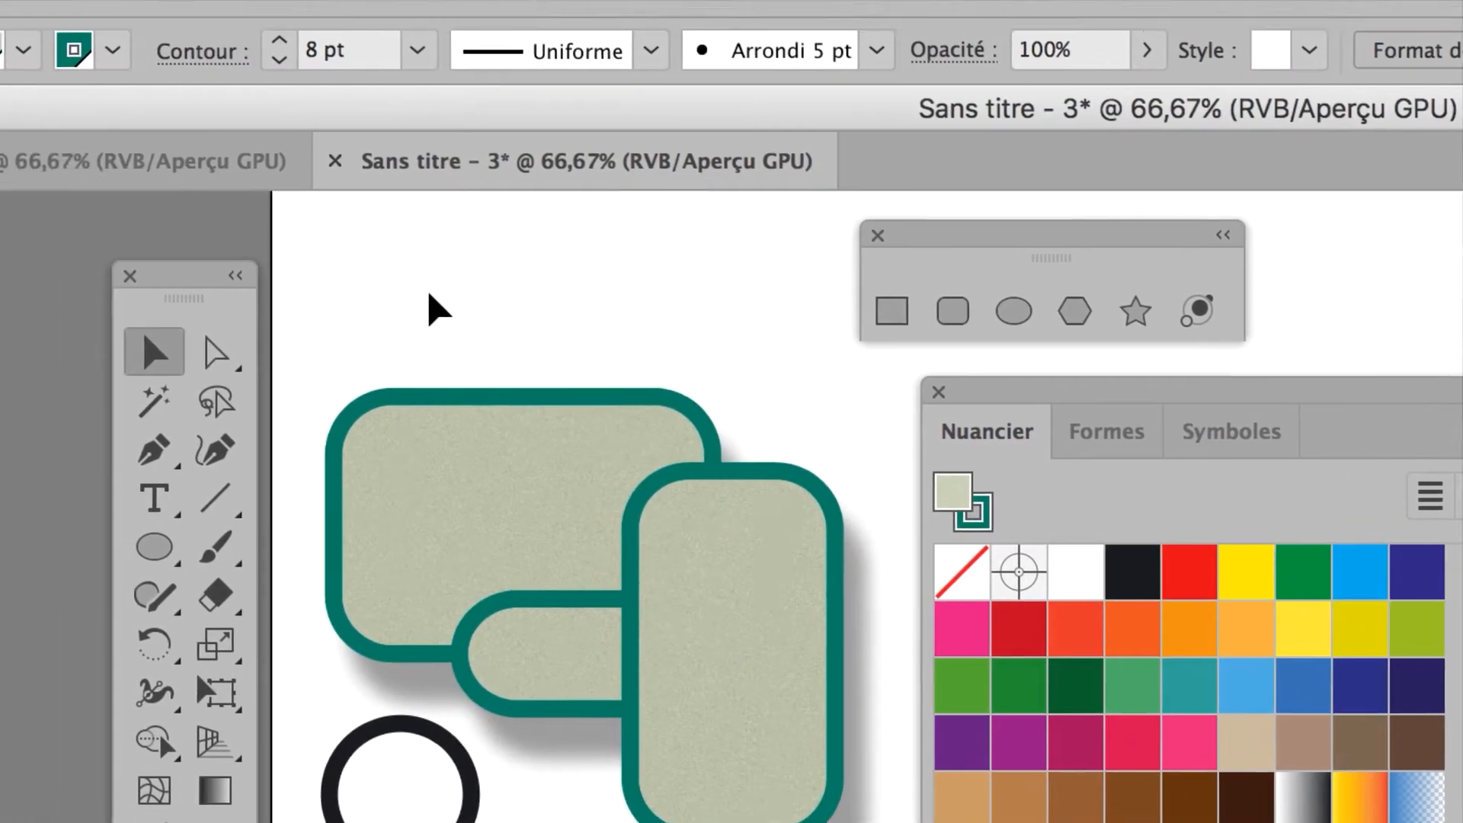
- Select the circle alone, try selecting it together with the three rounded rectangles, and clear the selection
left_click(233, 594)
left_click(457, 514)
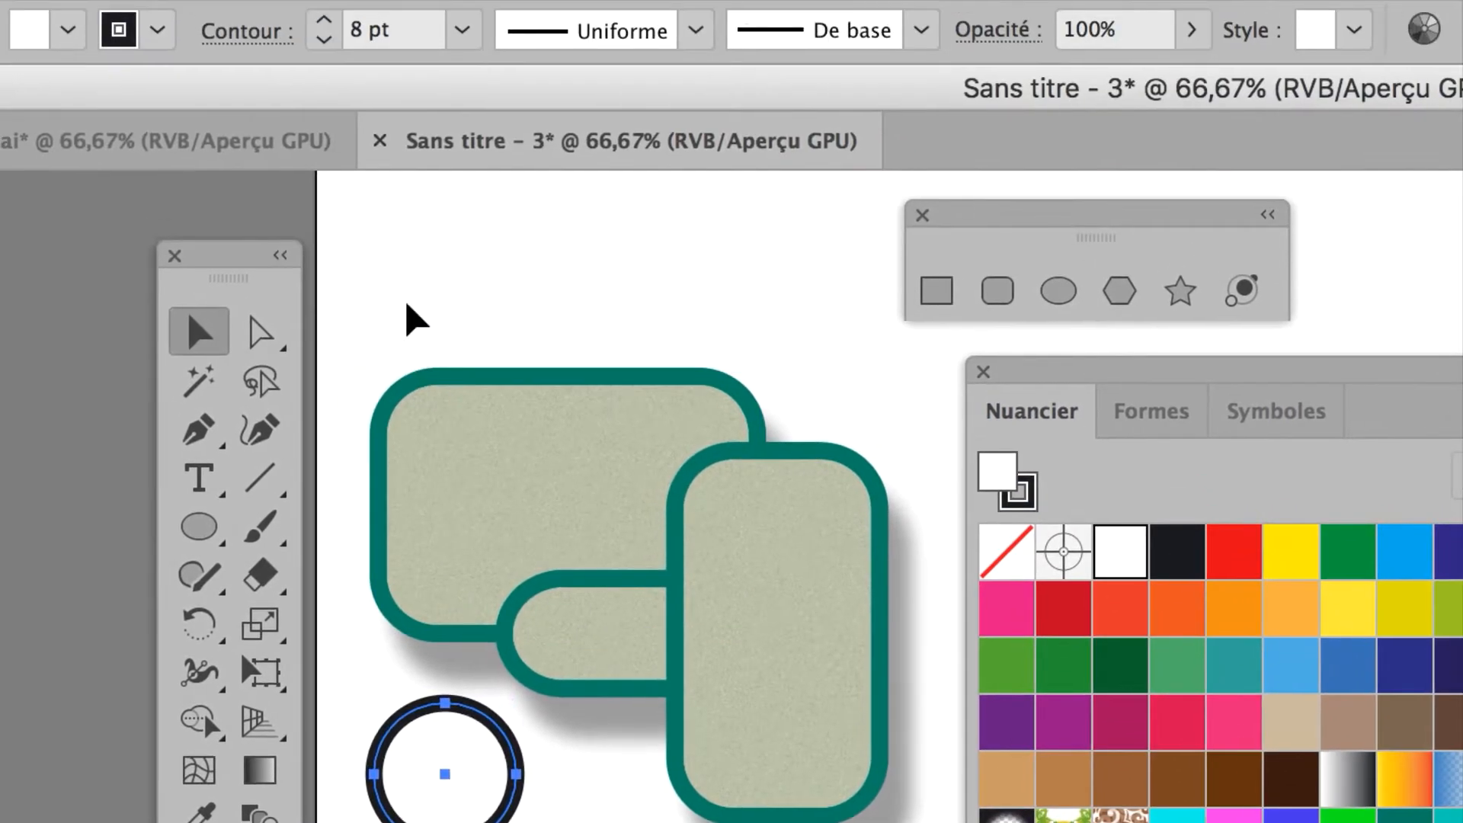
left_click_drag(311, 41, 382, 102)
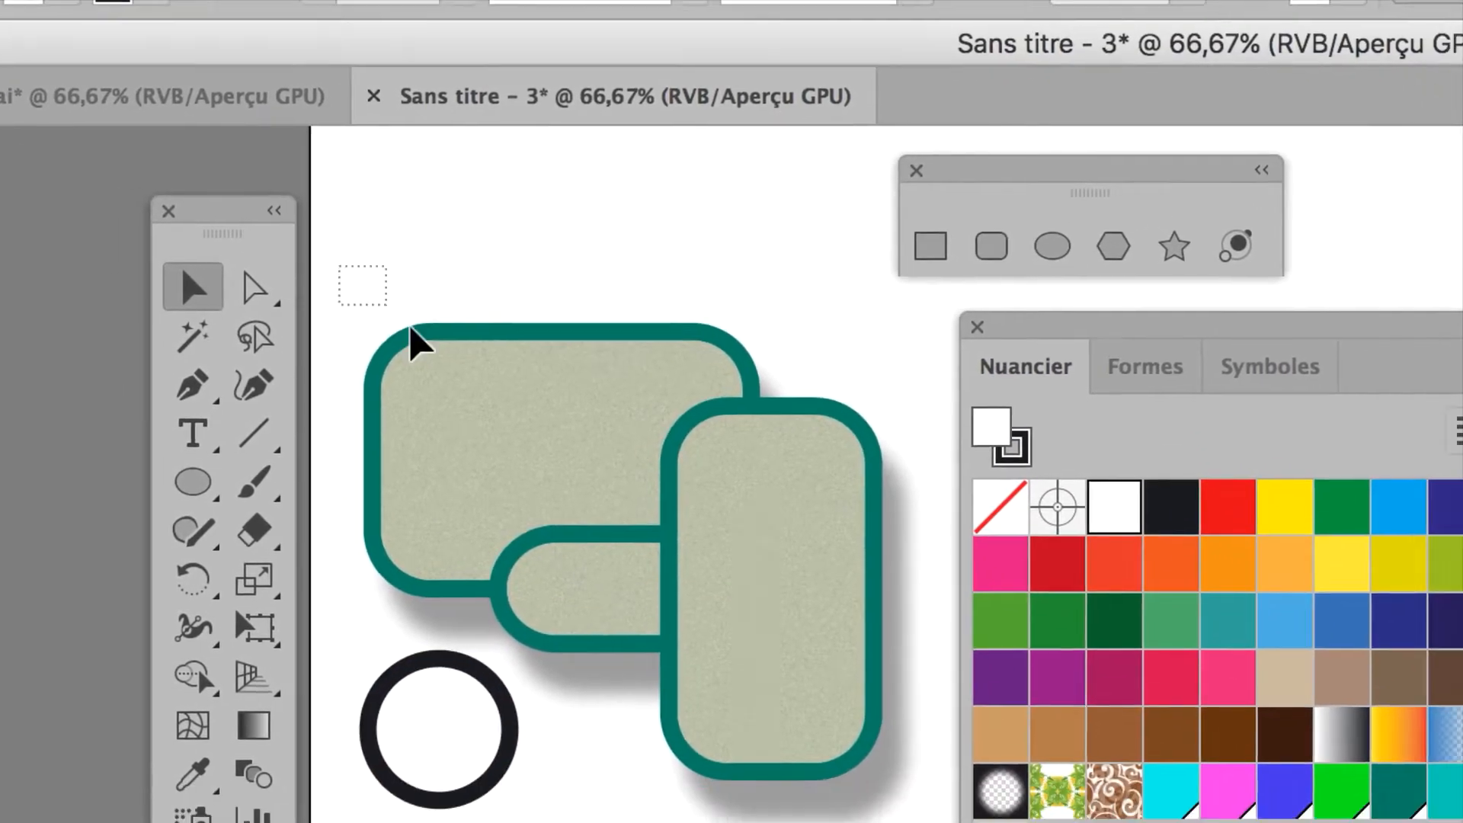
left_click_drag(411, 343, 788, 793)
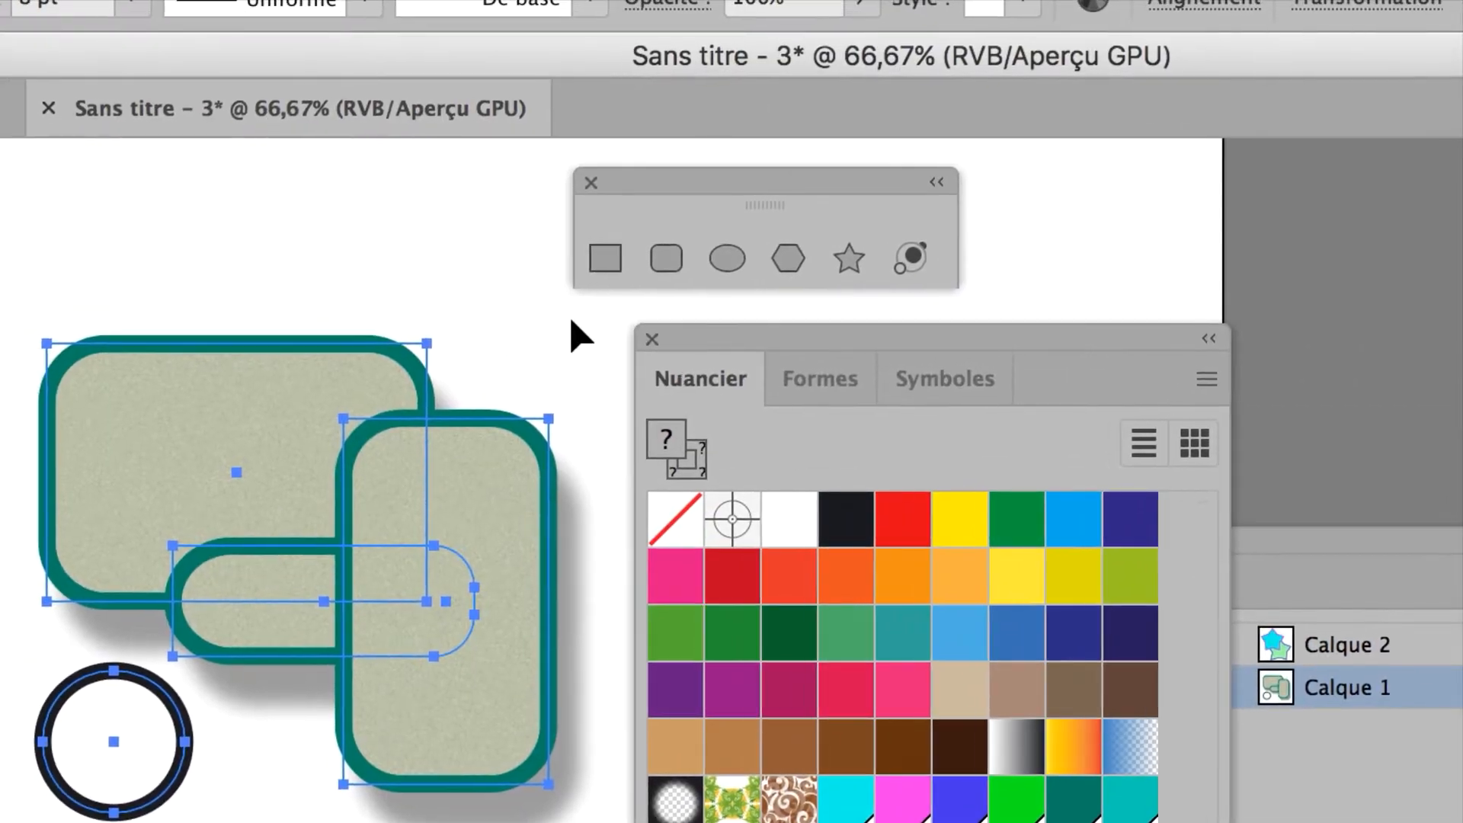
left_click(563, 17)
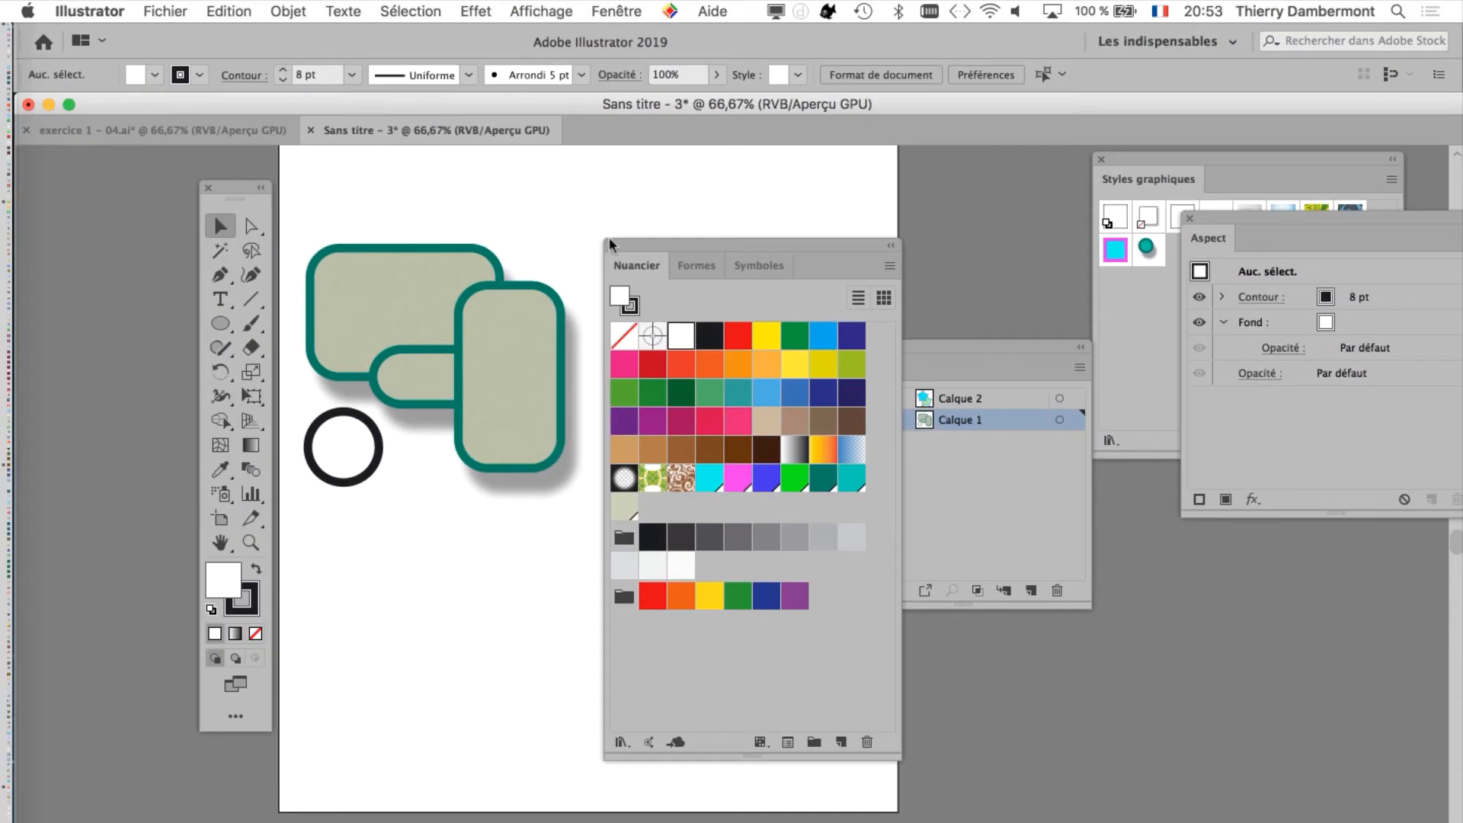
- Close the Nuancier panel and move the Calques panel clear of the two stars
left_click(609, 245)
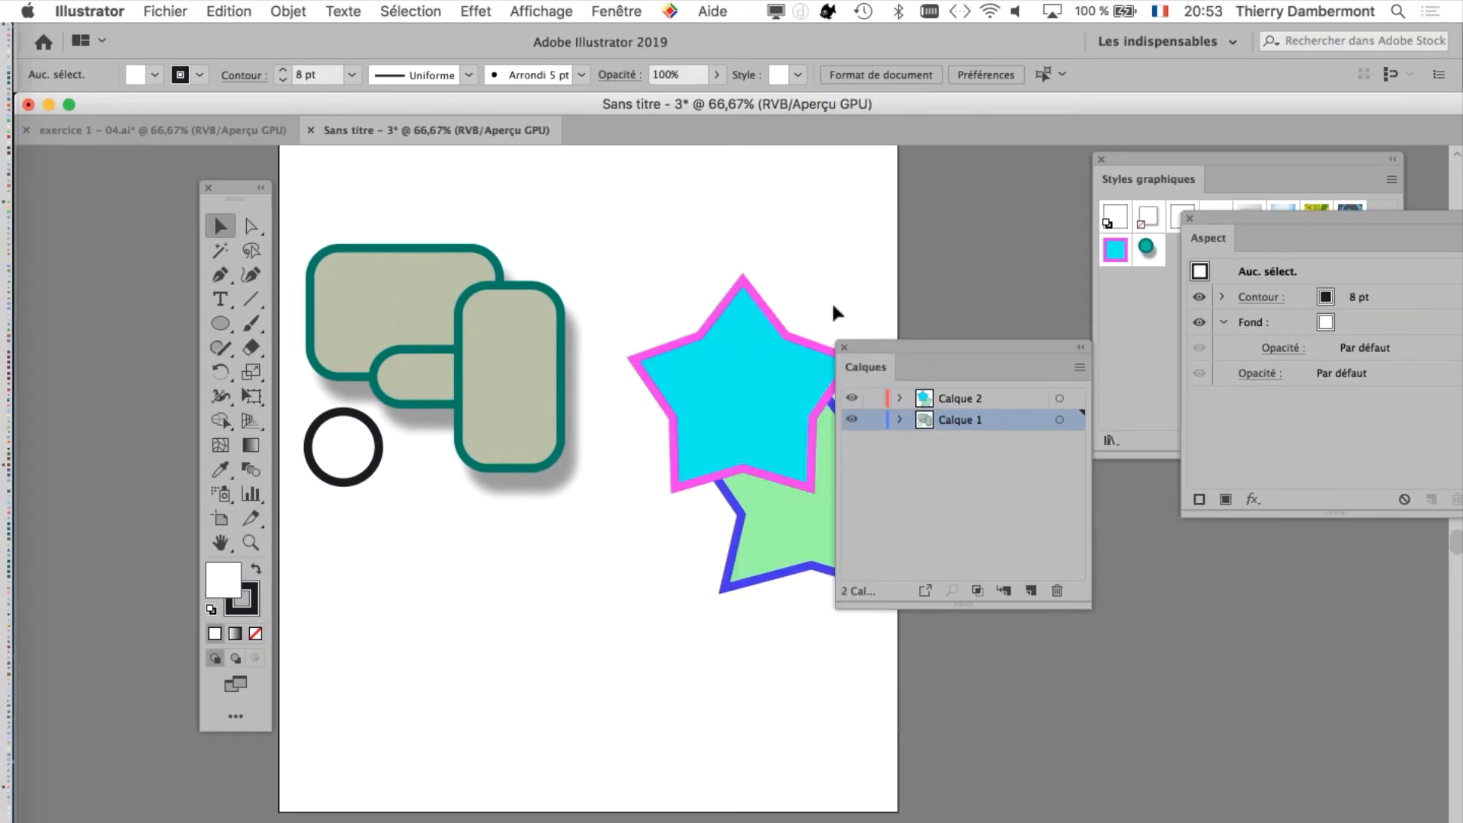
left_click_drag(904, 344, 994, 196)
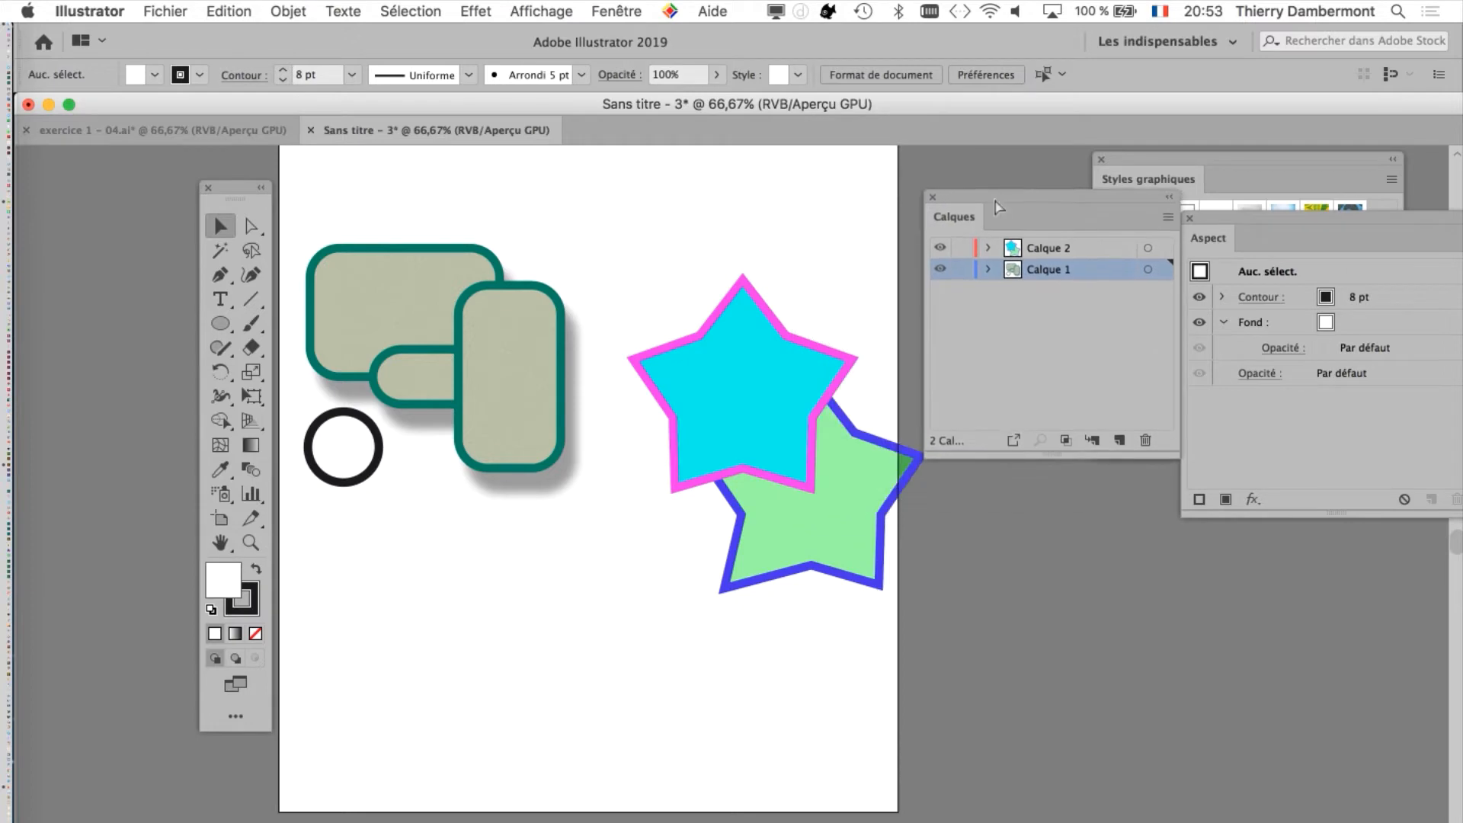
- Select all artwork, lock the Calque 2 layer to exclude its stars, and unlock the layer again
key("super+a")
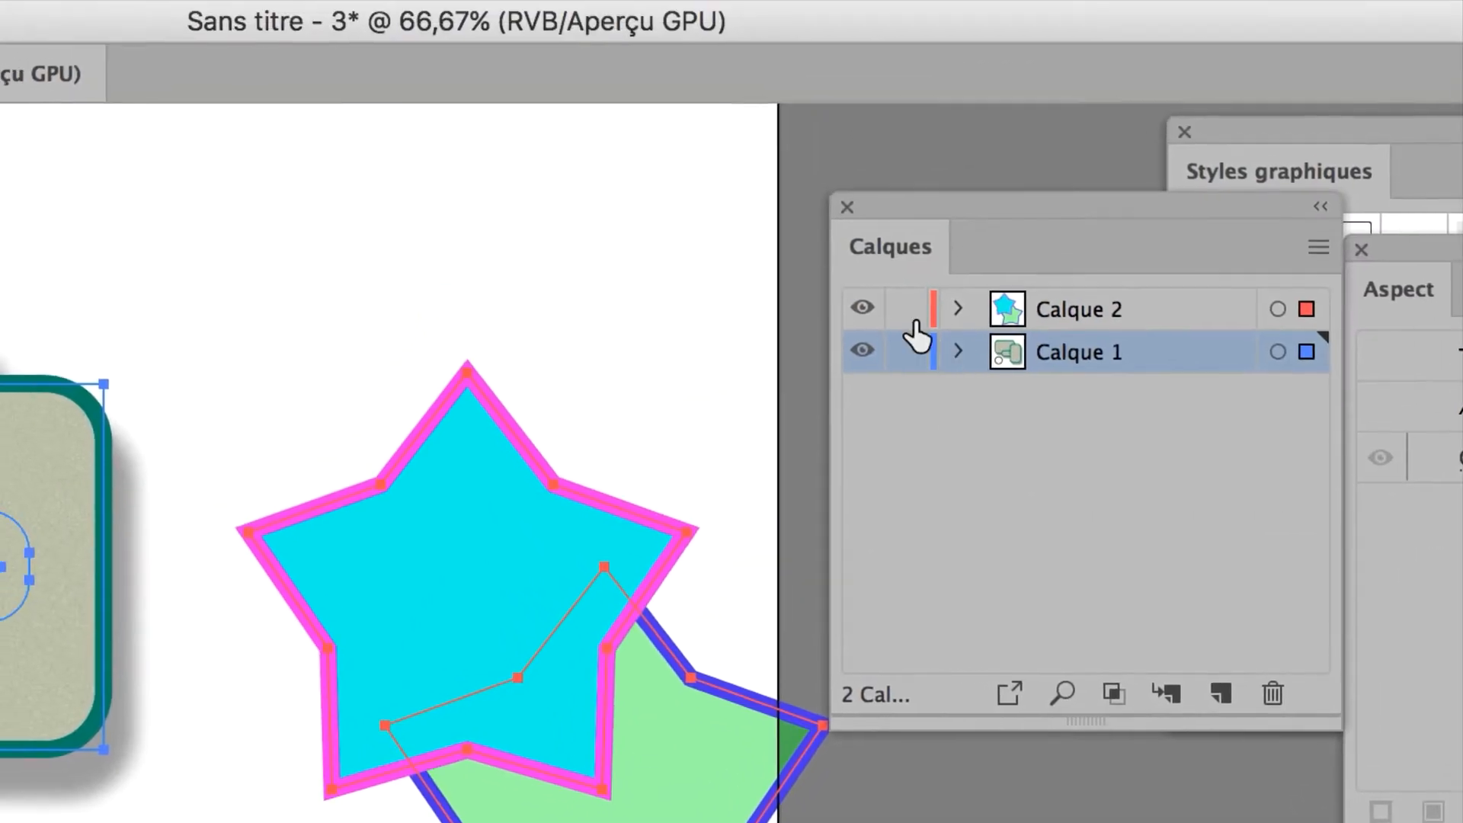
left_click(964, 249)
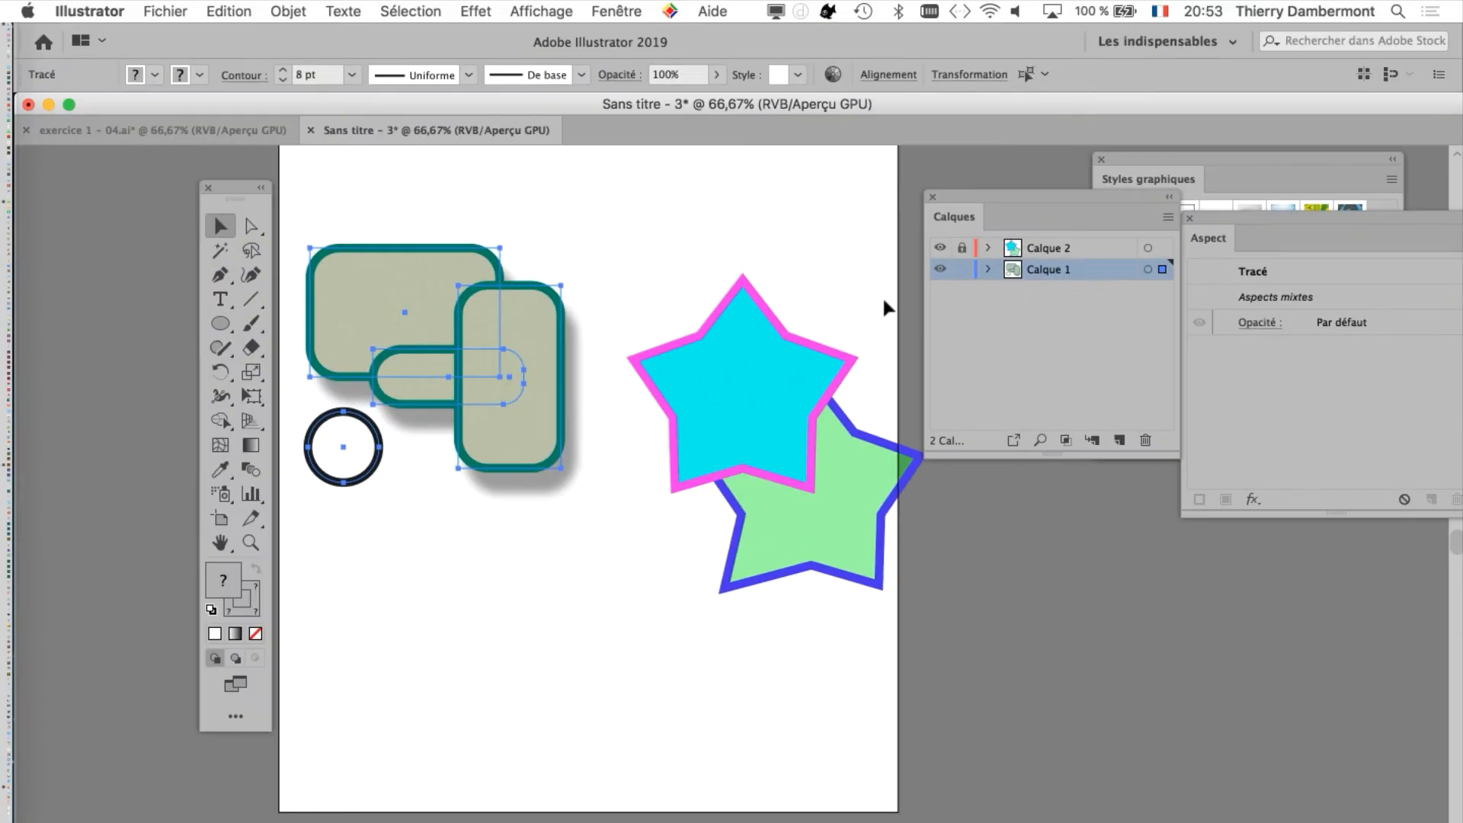
left_click_drag(994, 205, 725, 180)
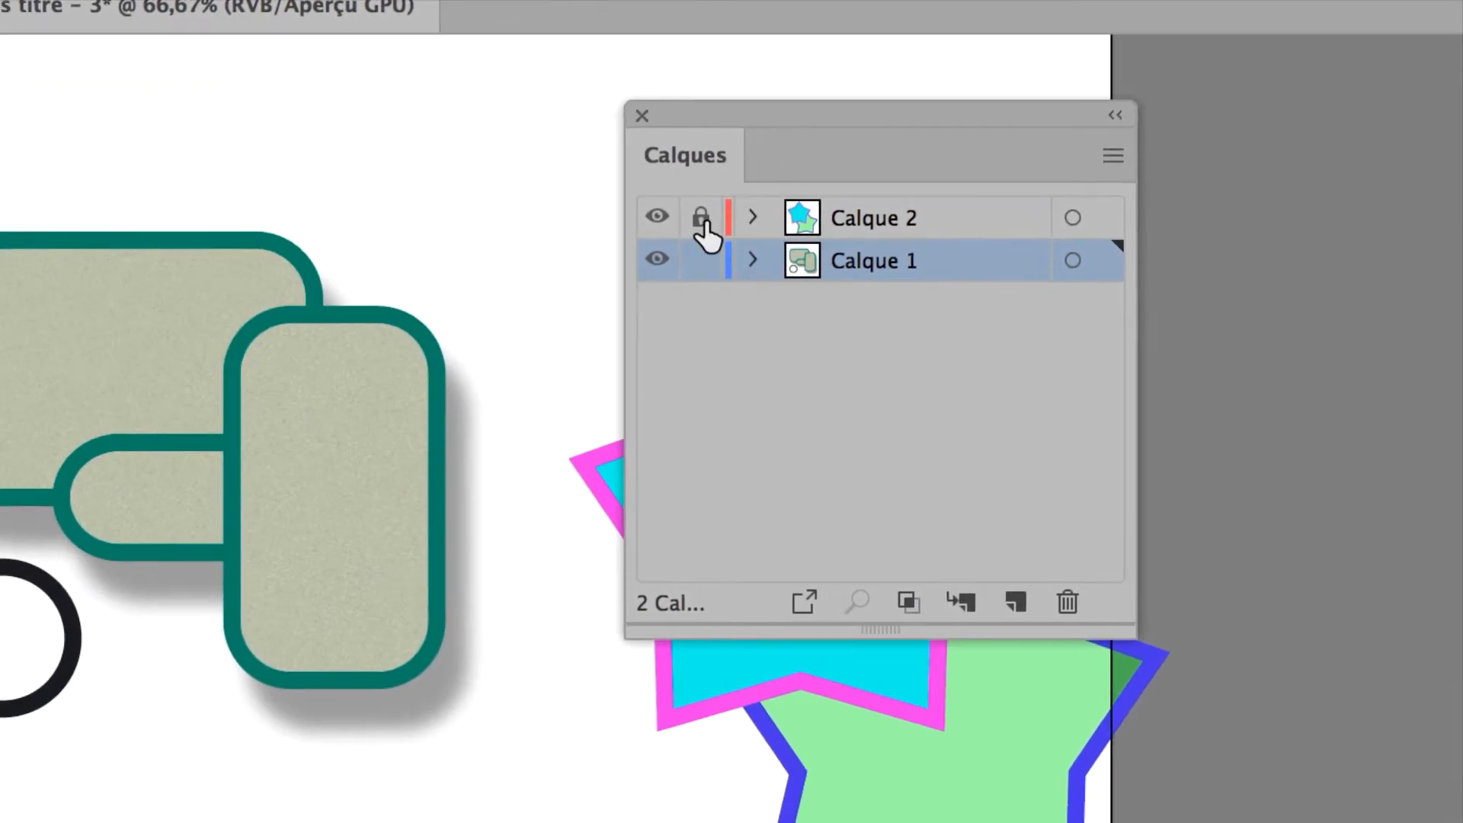
left_click(657, 290)
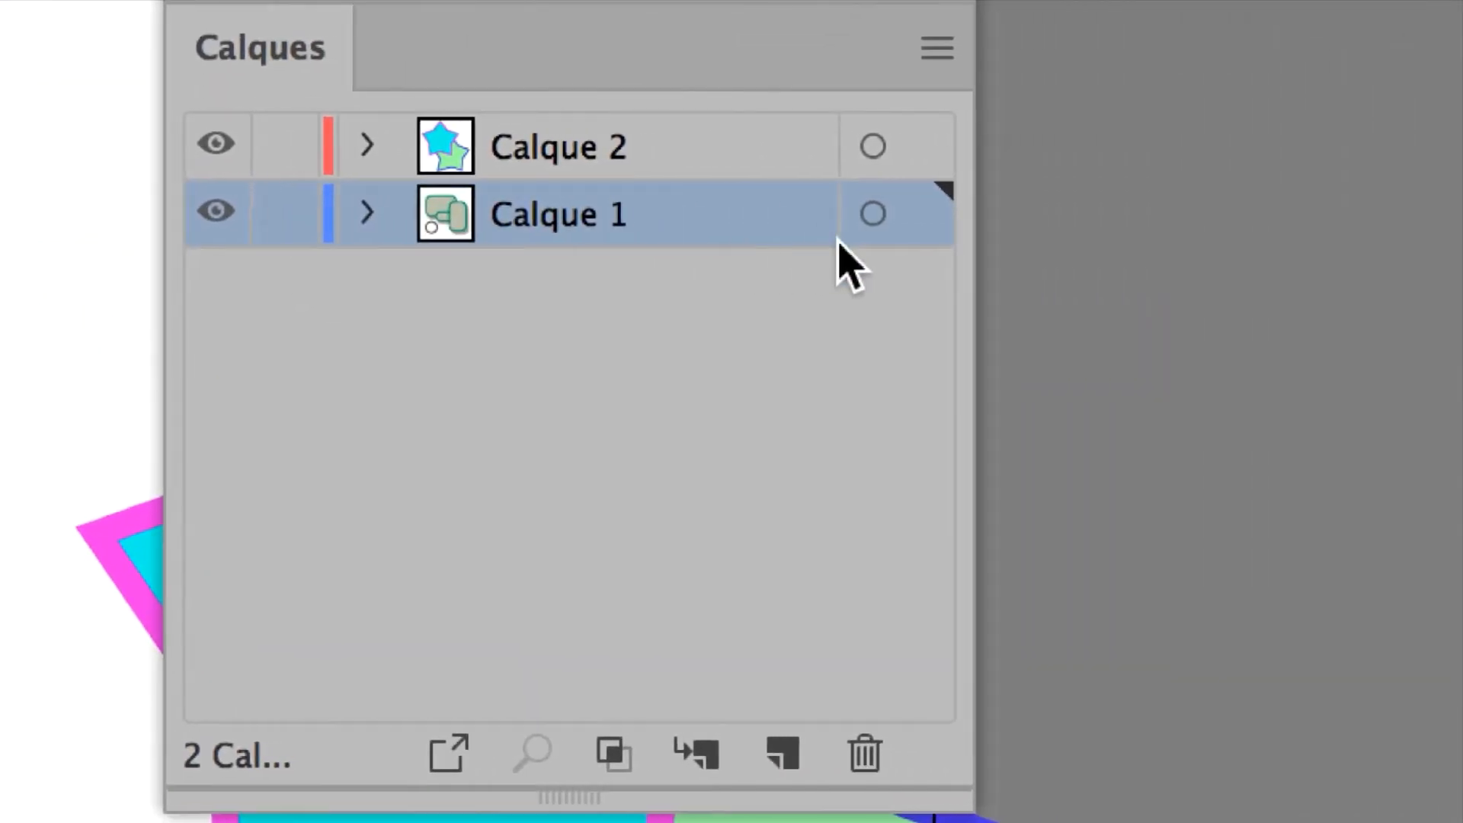
- Select all the artwork on Calque 1 through its layer target and expand the layer to list its objects
left_click(873, 214)
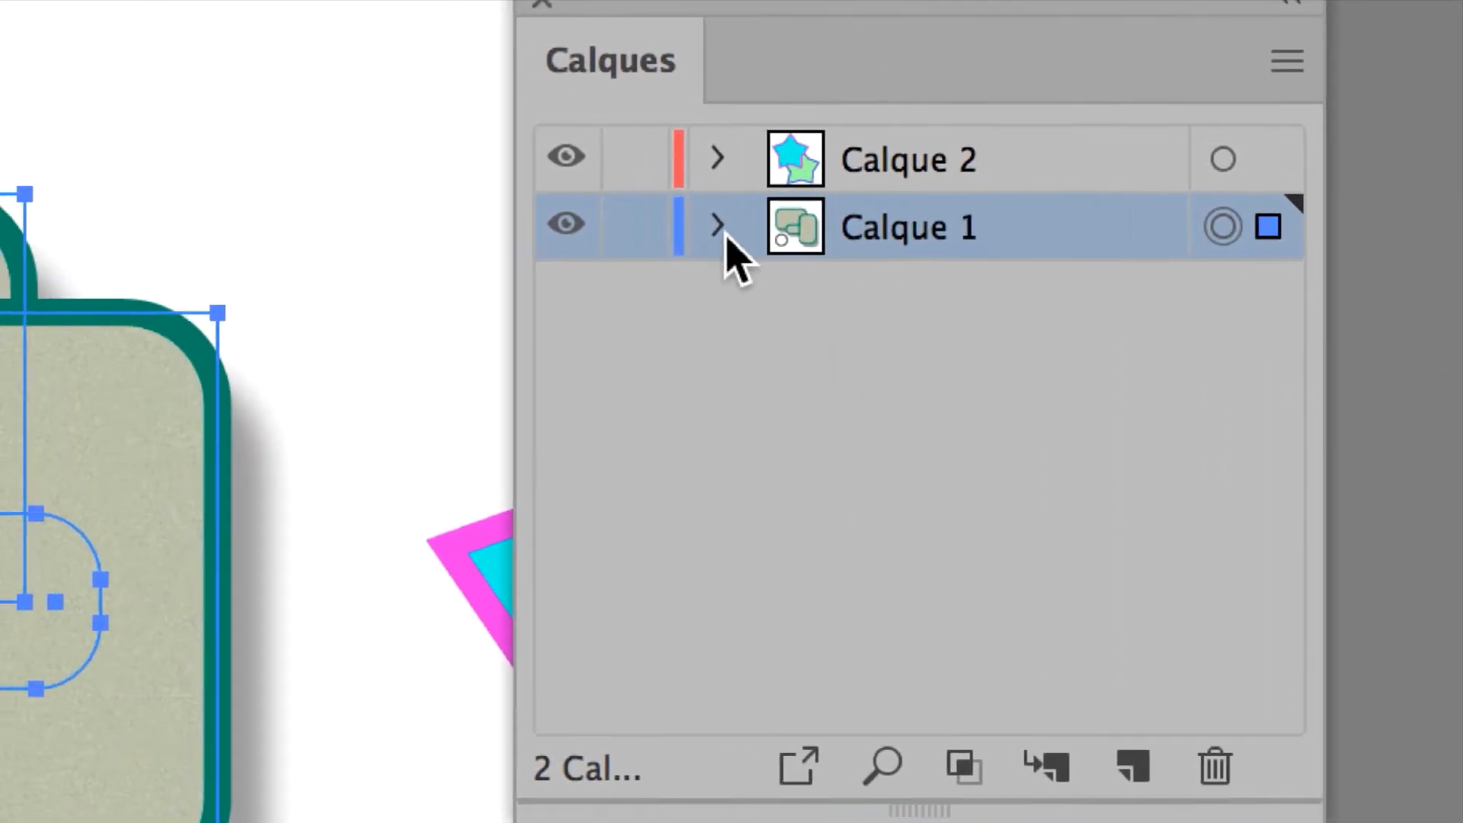
left_click(722, 229)
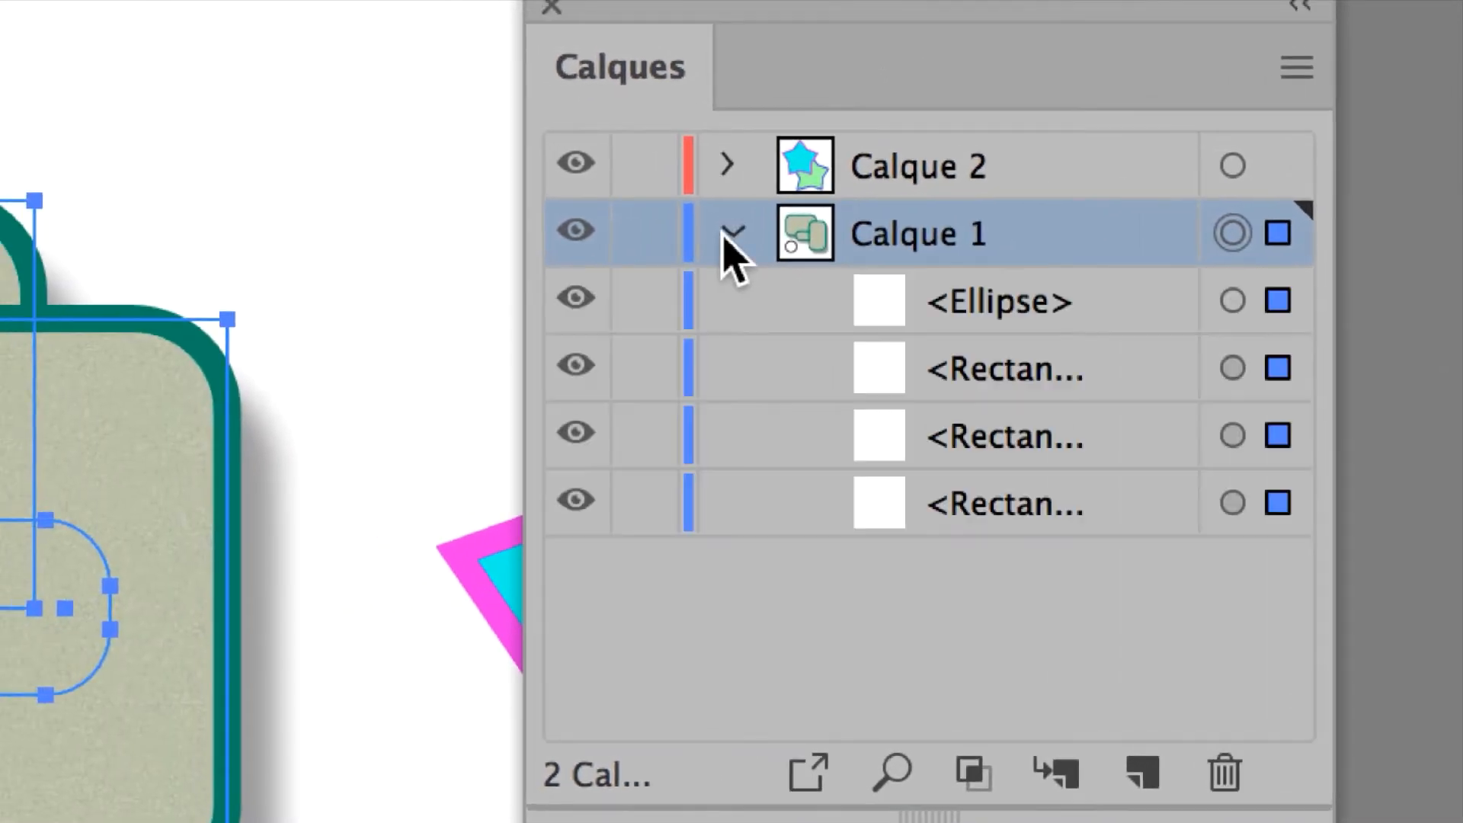
left_click(727, 229)
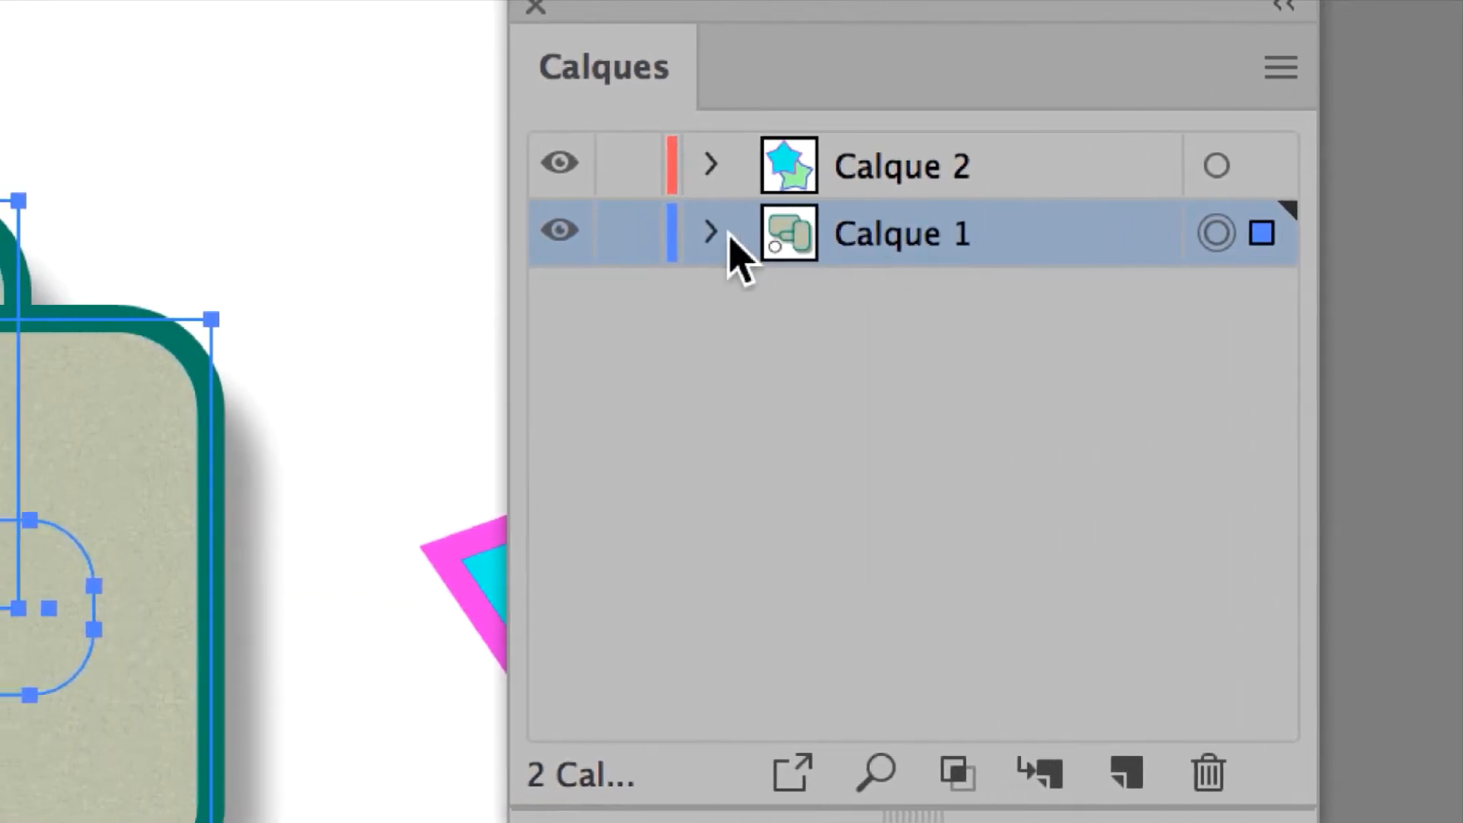
left_click(320, 234)
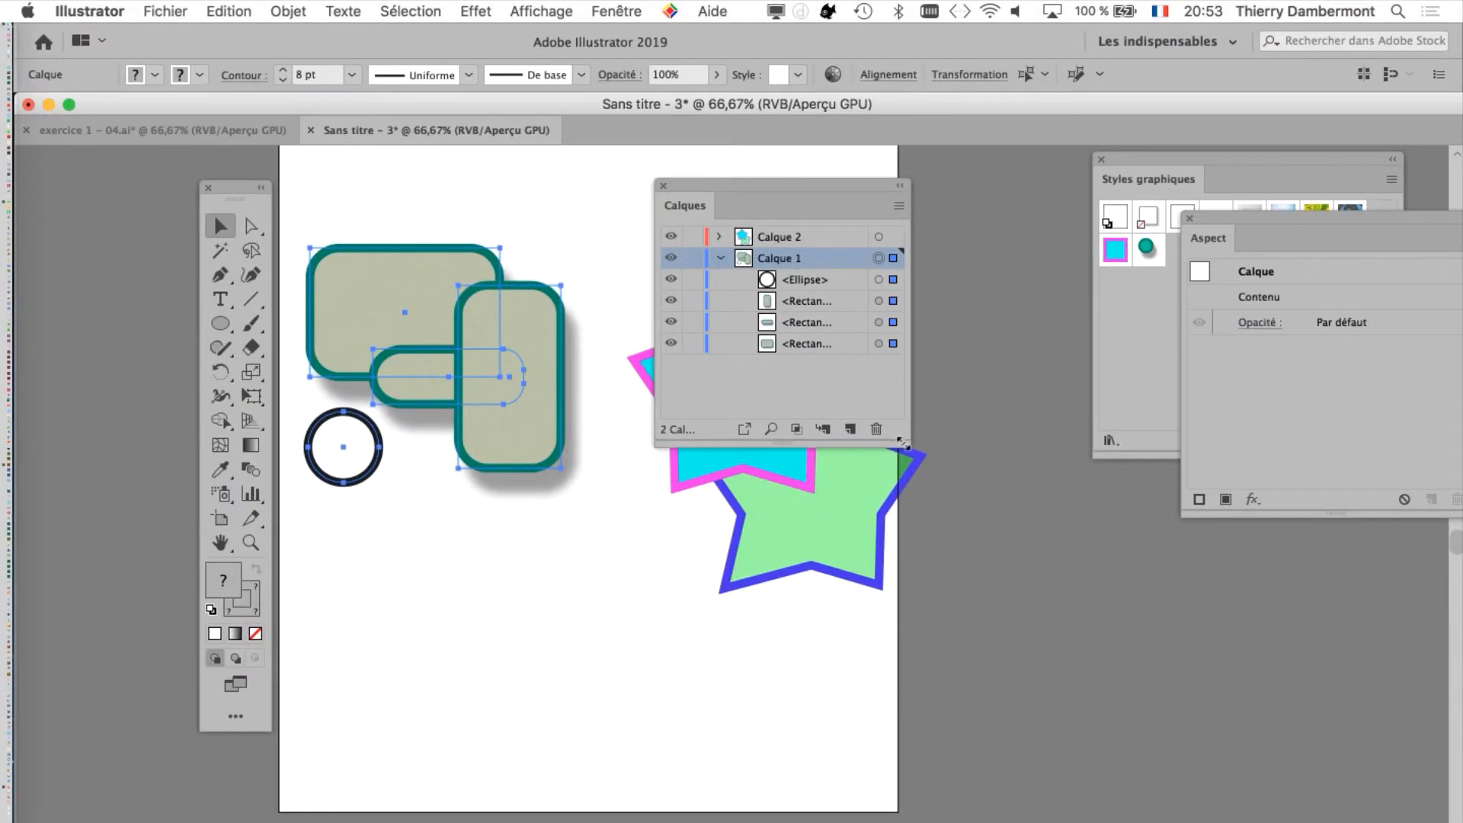
- Widen the Calques panel to fit full object names, and briefly expand Calque 2 to view its contents
left_click_drag(902, 444, 1041, 407)
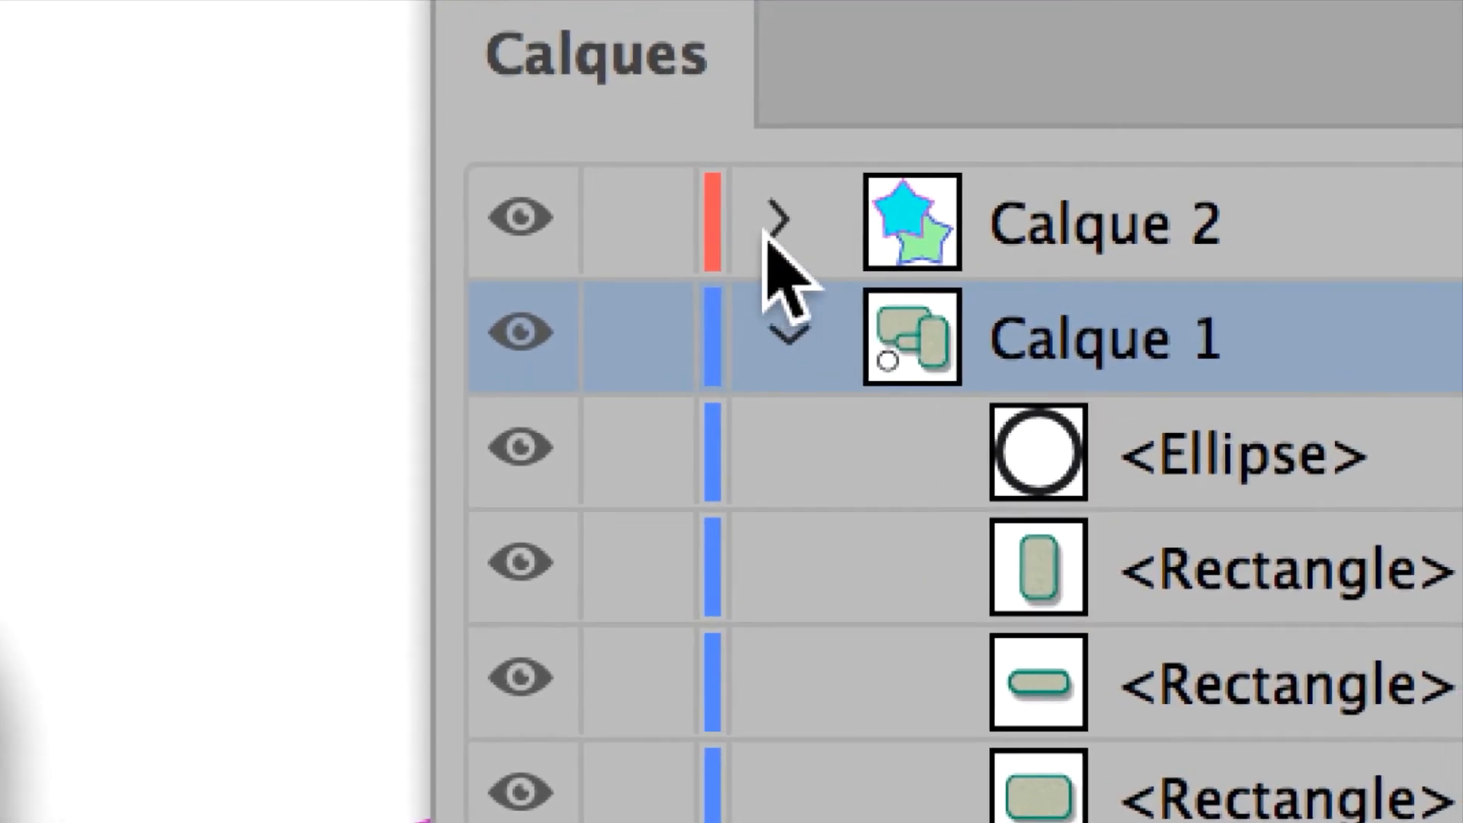
left_click(771, 223)
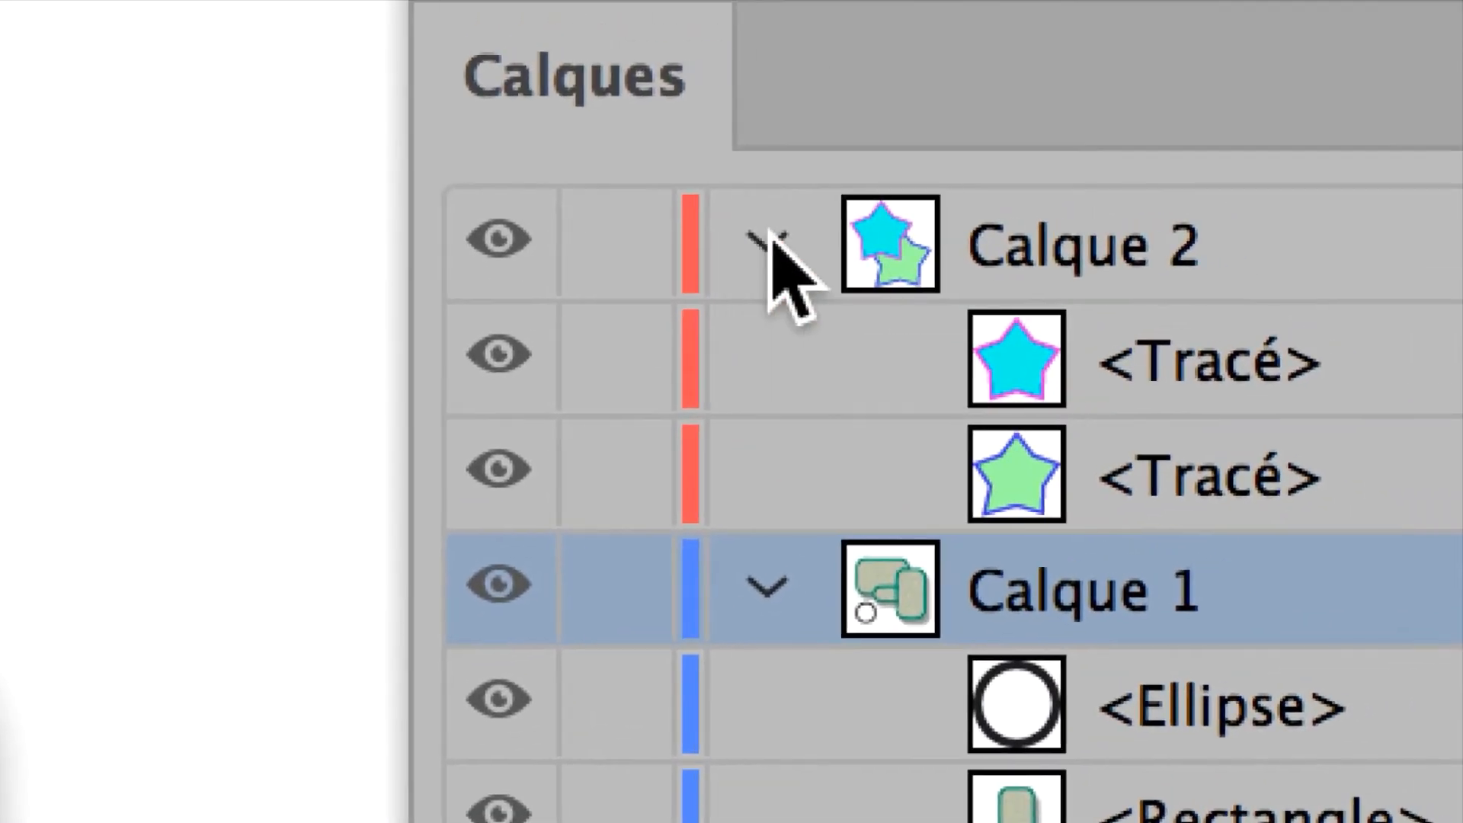
left_click(131, 28)
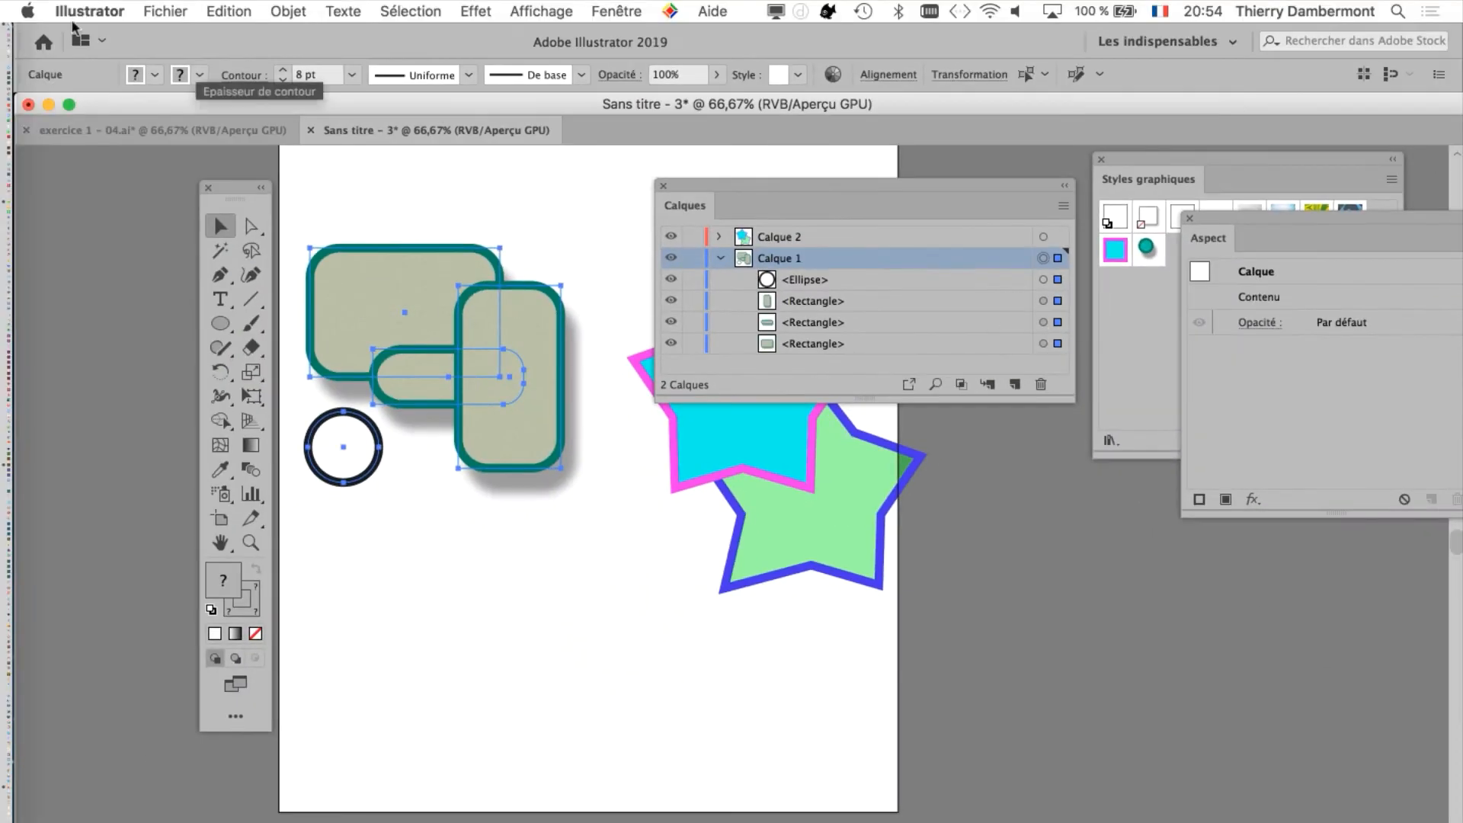
- Set the interface brightness to the medium-dark grey in the user interface preferences
left_click(100, 8)
mouse_move(112, 74)
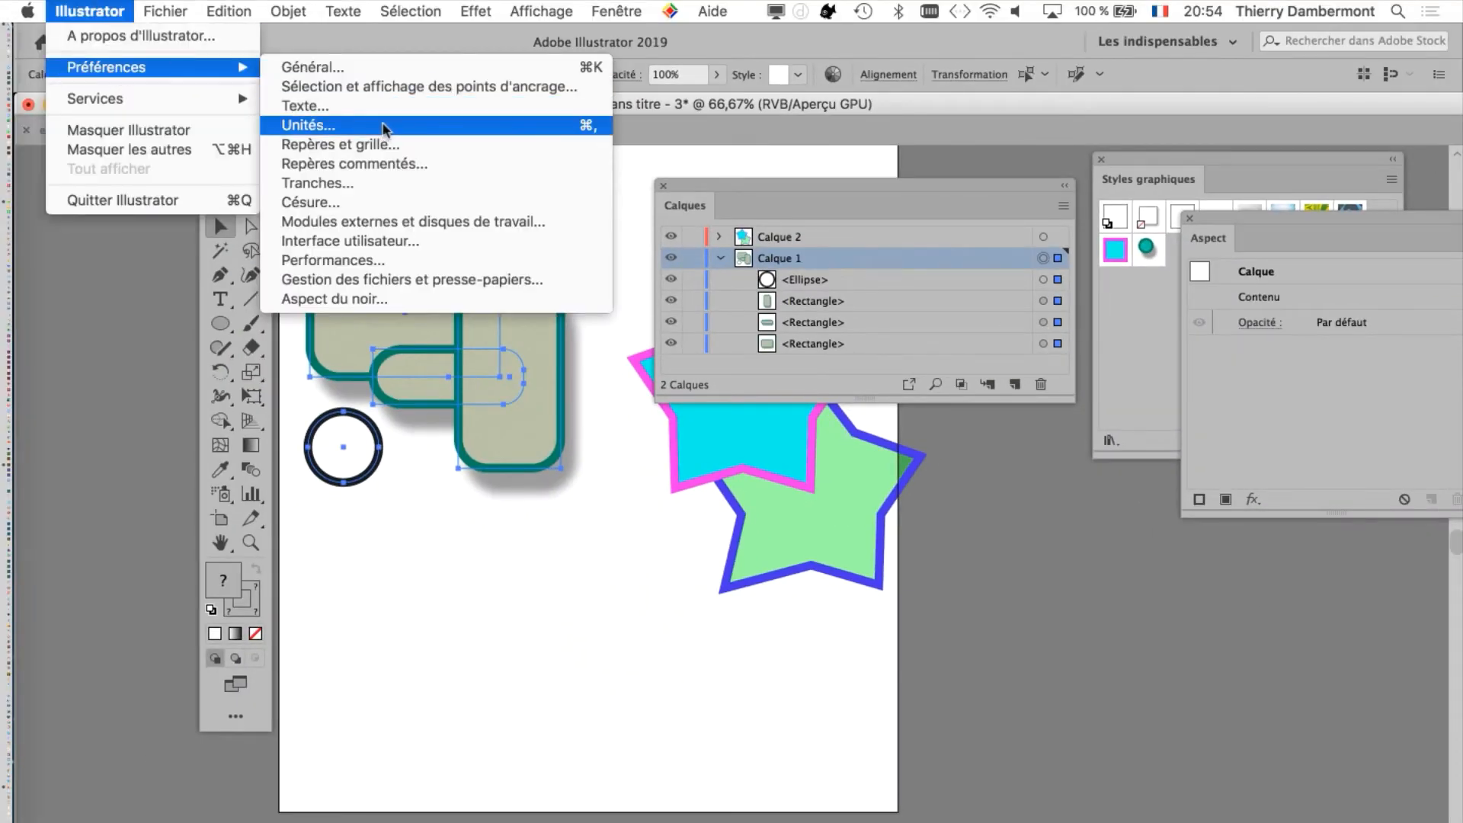
left_click(907, 361)
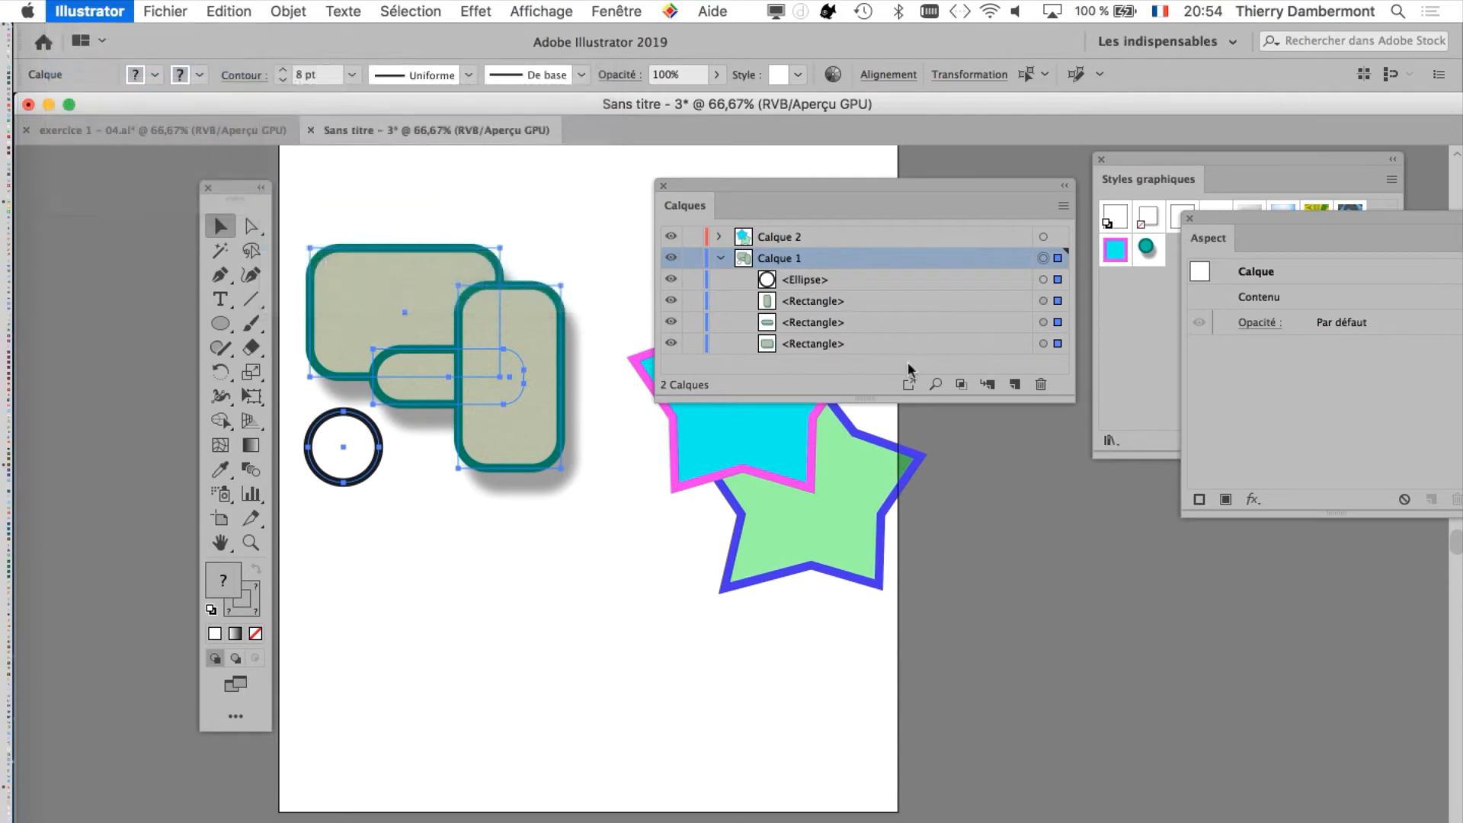
left_click(794, 189)
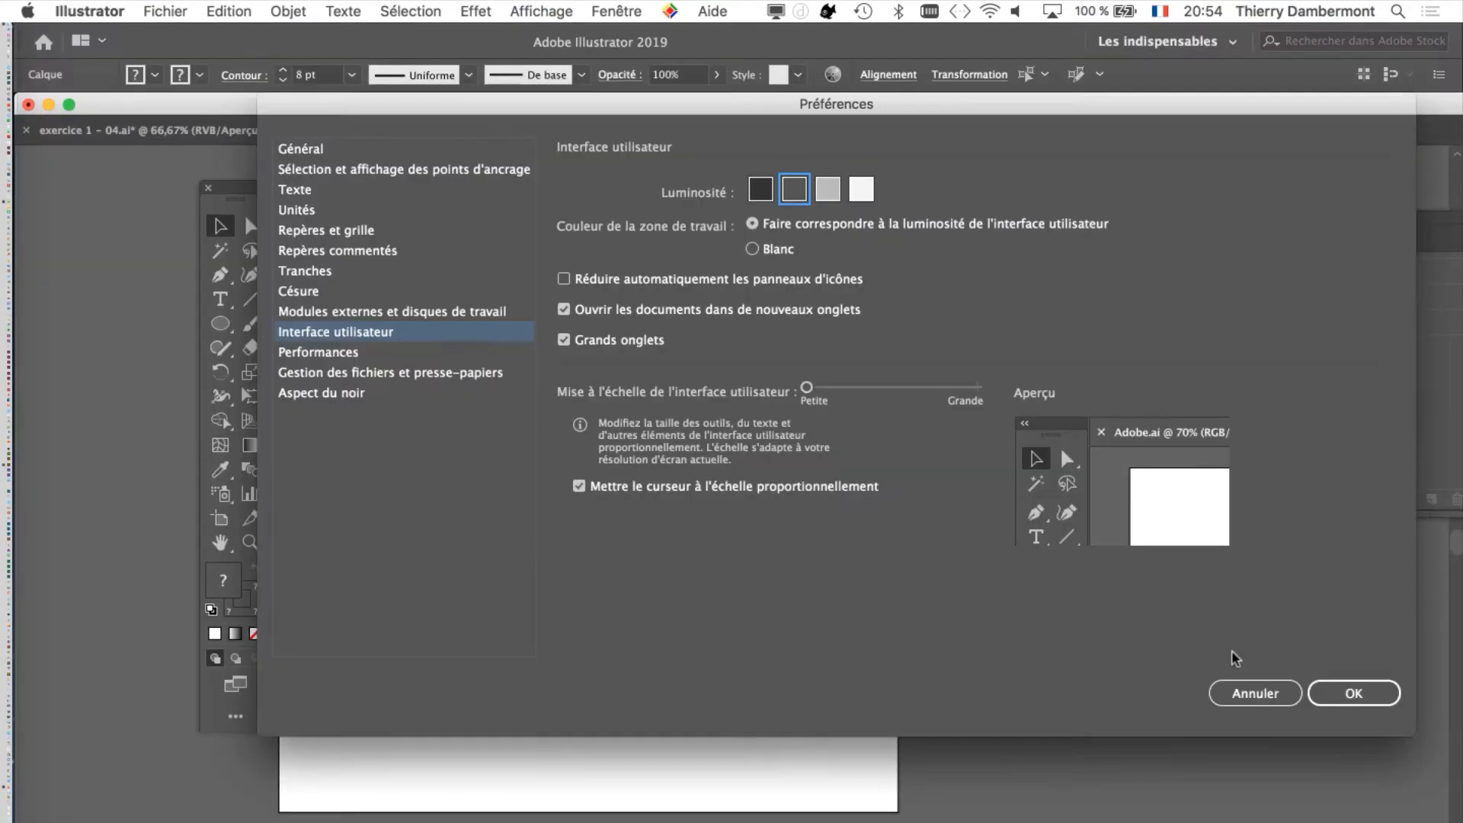
left_click(1353, 692)
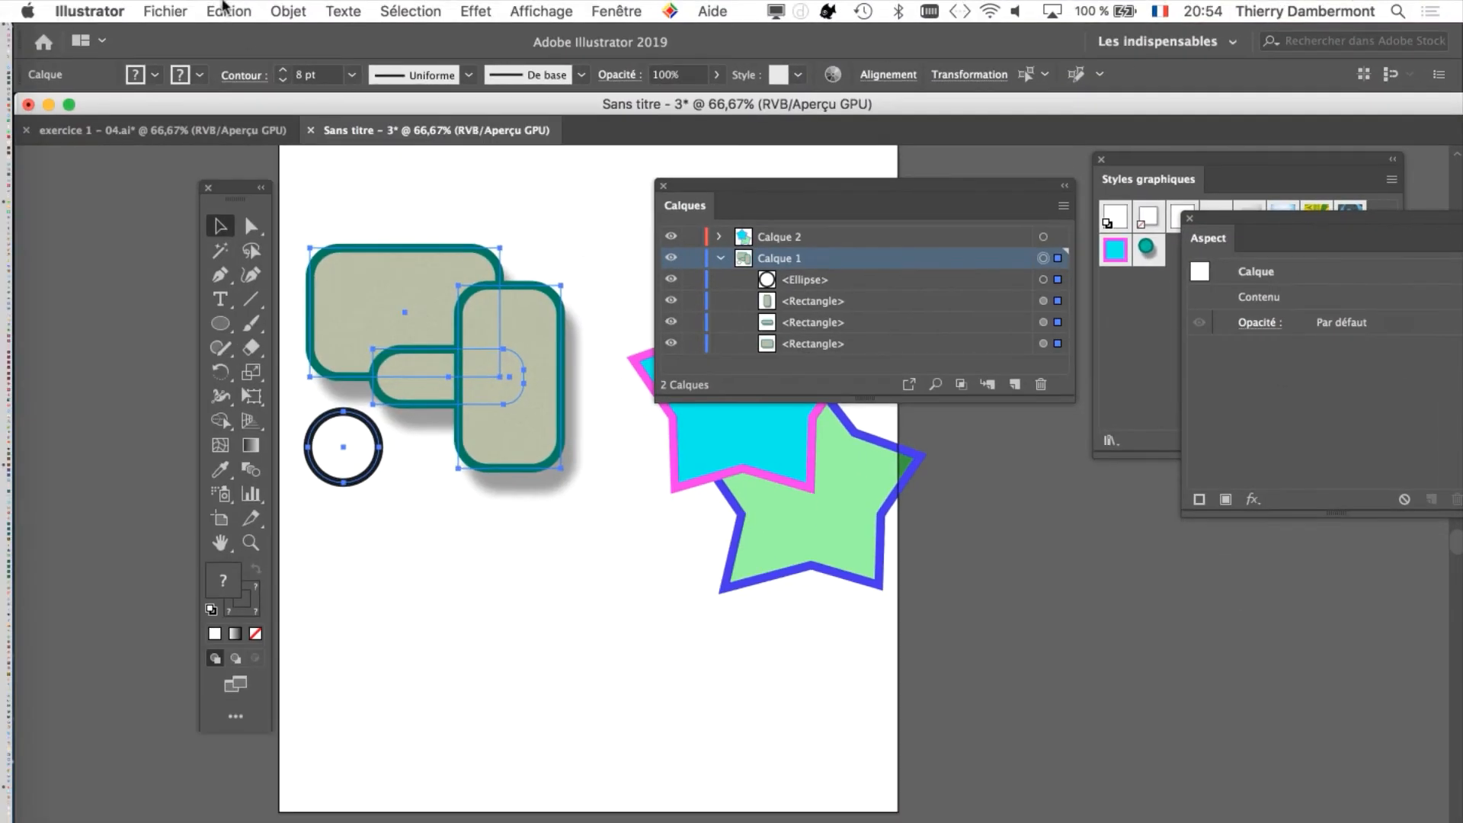
- Return the interface brightness to the medium-light grey in the user interface preferences
left_click(115, 10)
mouse_move(233, 73)
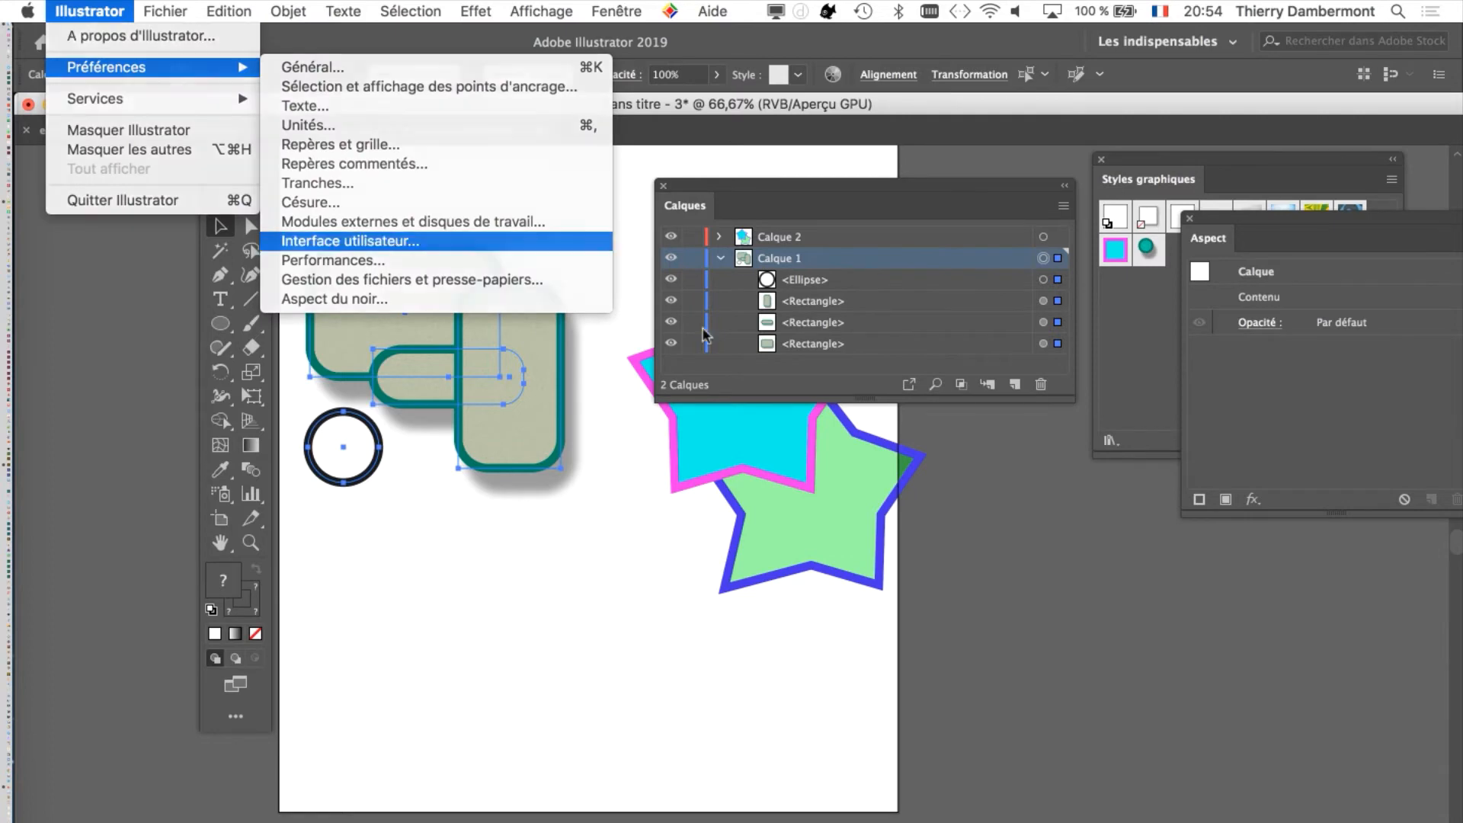
left_click(446, 239)
left_click(828, 189)
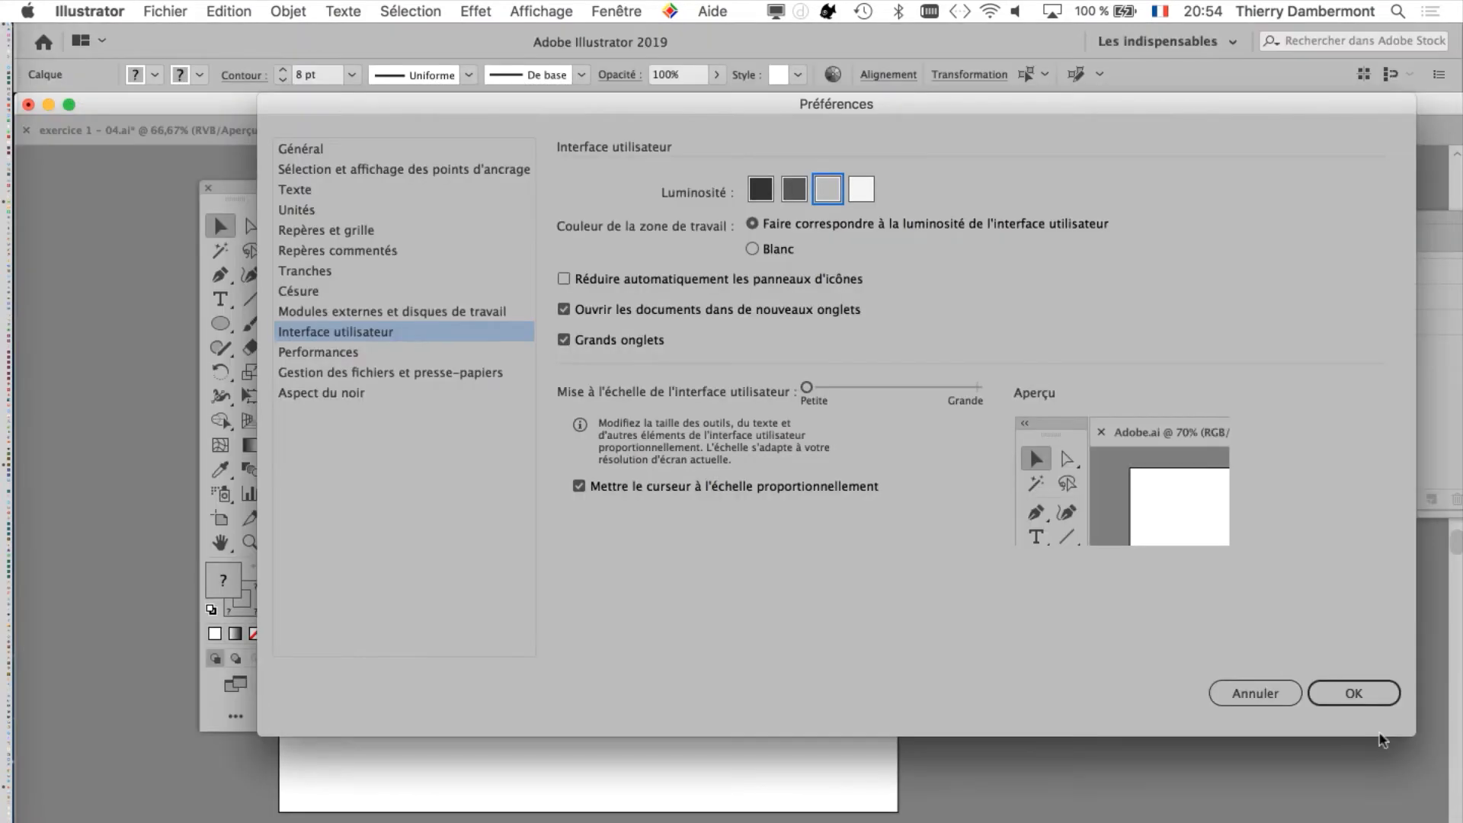
left_click(1380, 690)
- Move the Calques panel and the toolbar away from the artwork, and select the circle and three rounded rectangles together
left_click_drag(738, 186, 942, 178)
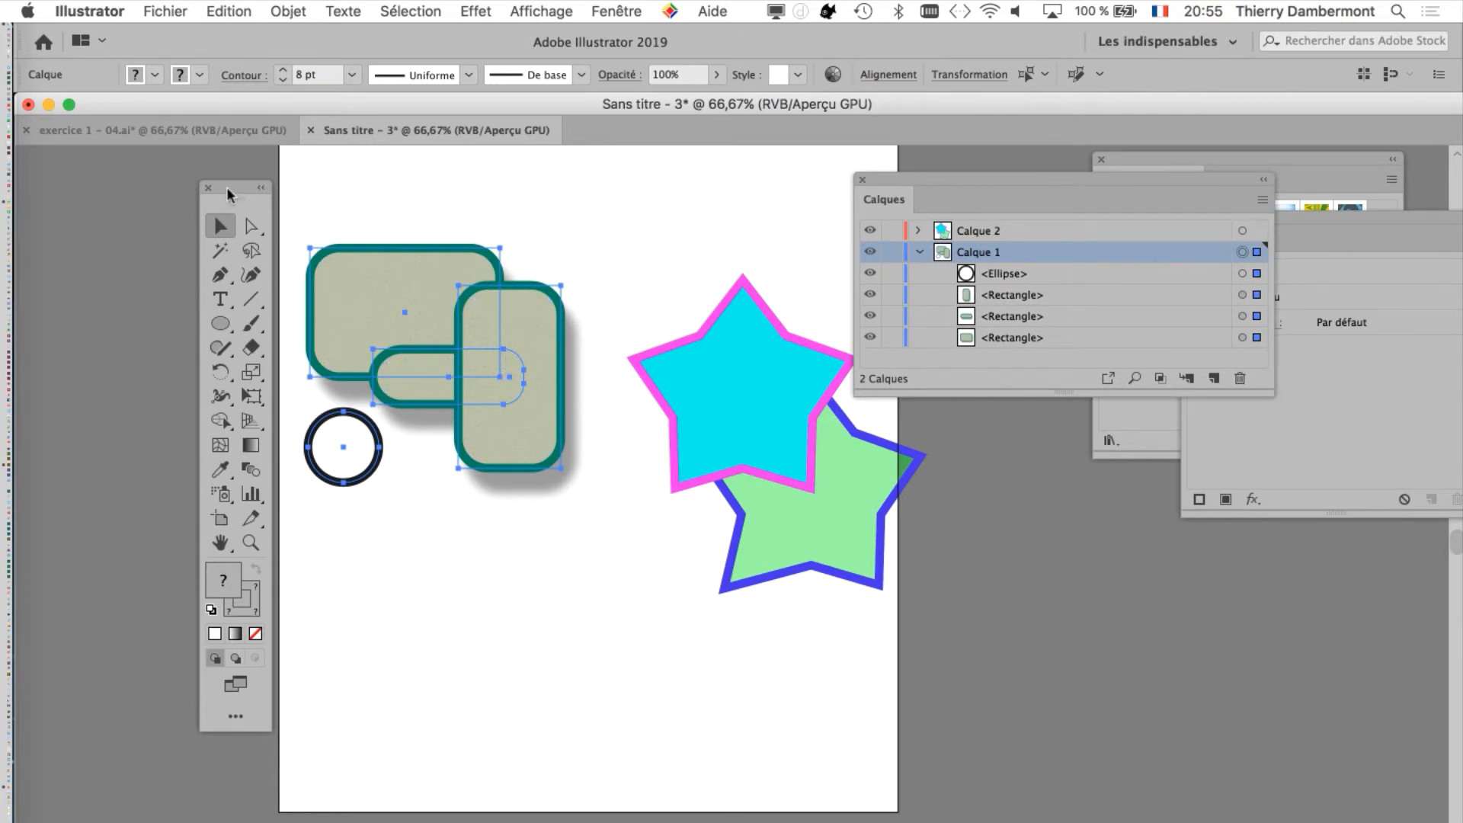
left_click_drag(228, 190, 93, 178)
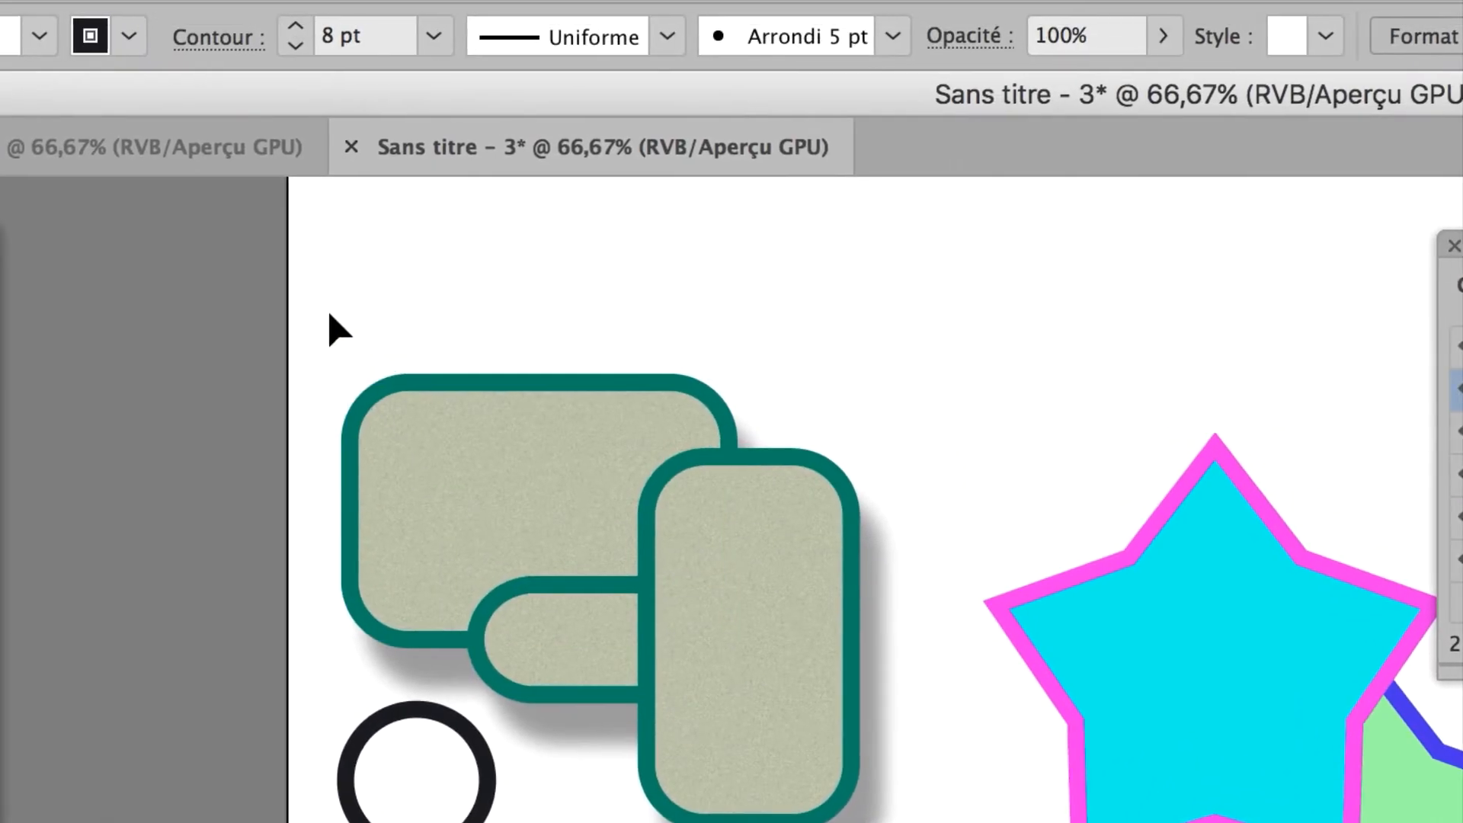
left_click_drag(200, 116, 564, 662)
mouse_move(447, 491)
left_mouse_down()
mouse_move(469, 517)
mouse_move(462, 507)
left_mouse_up()
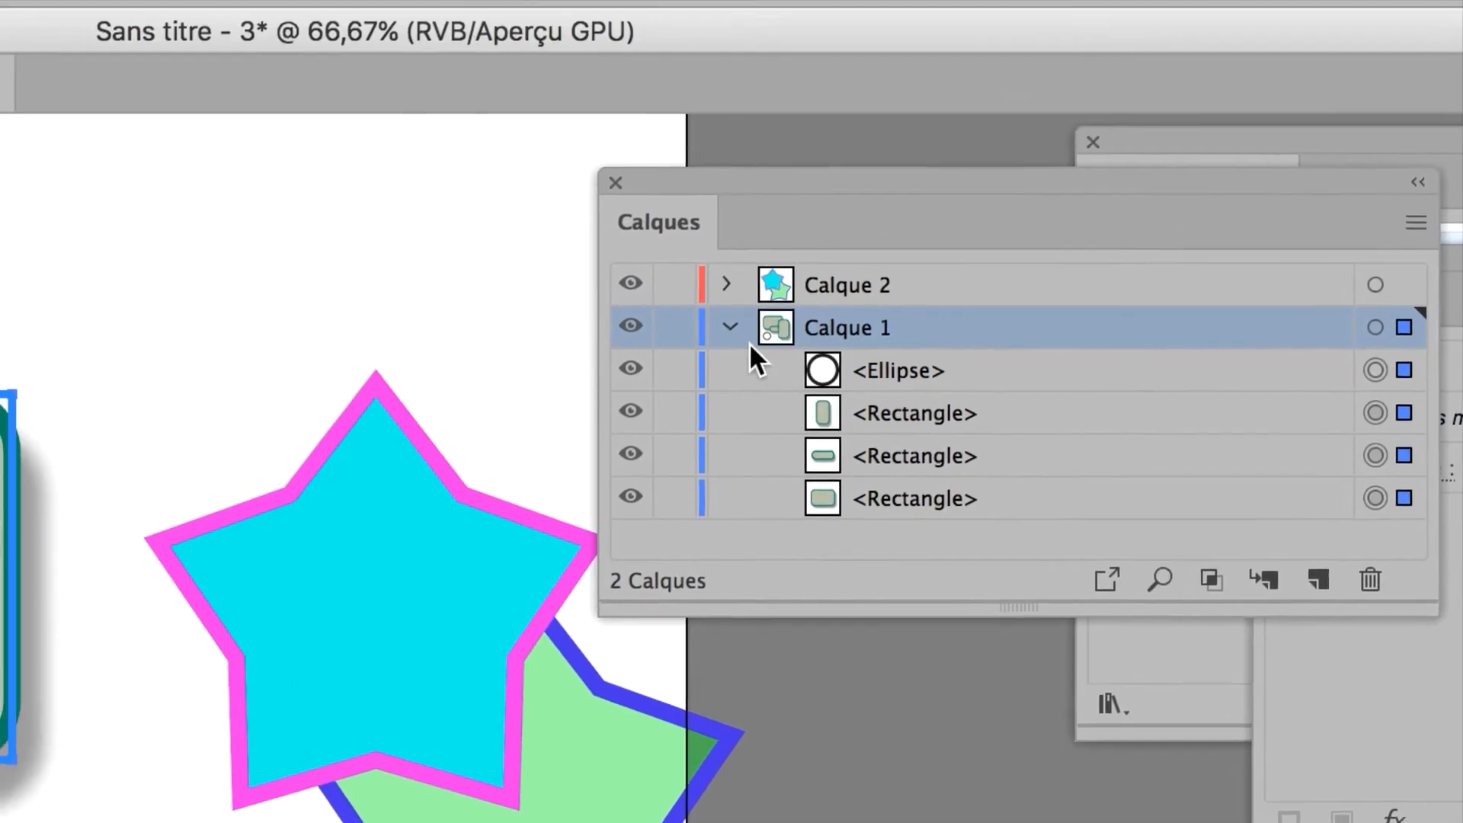
- Target all objects on Calque 1 and group them with the Associer command
left_click(1321, 22)
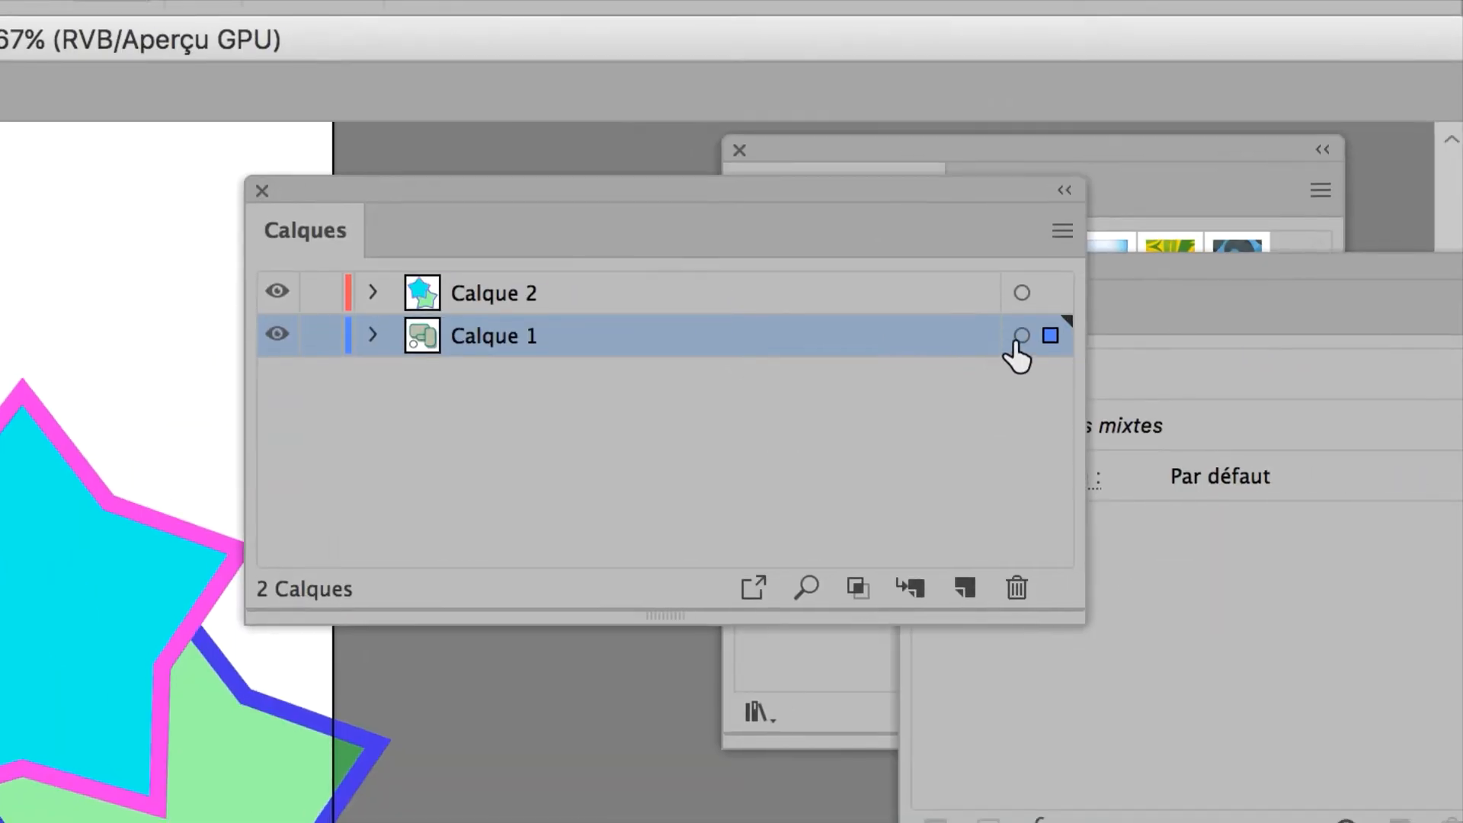
left_click(1020, 337)
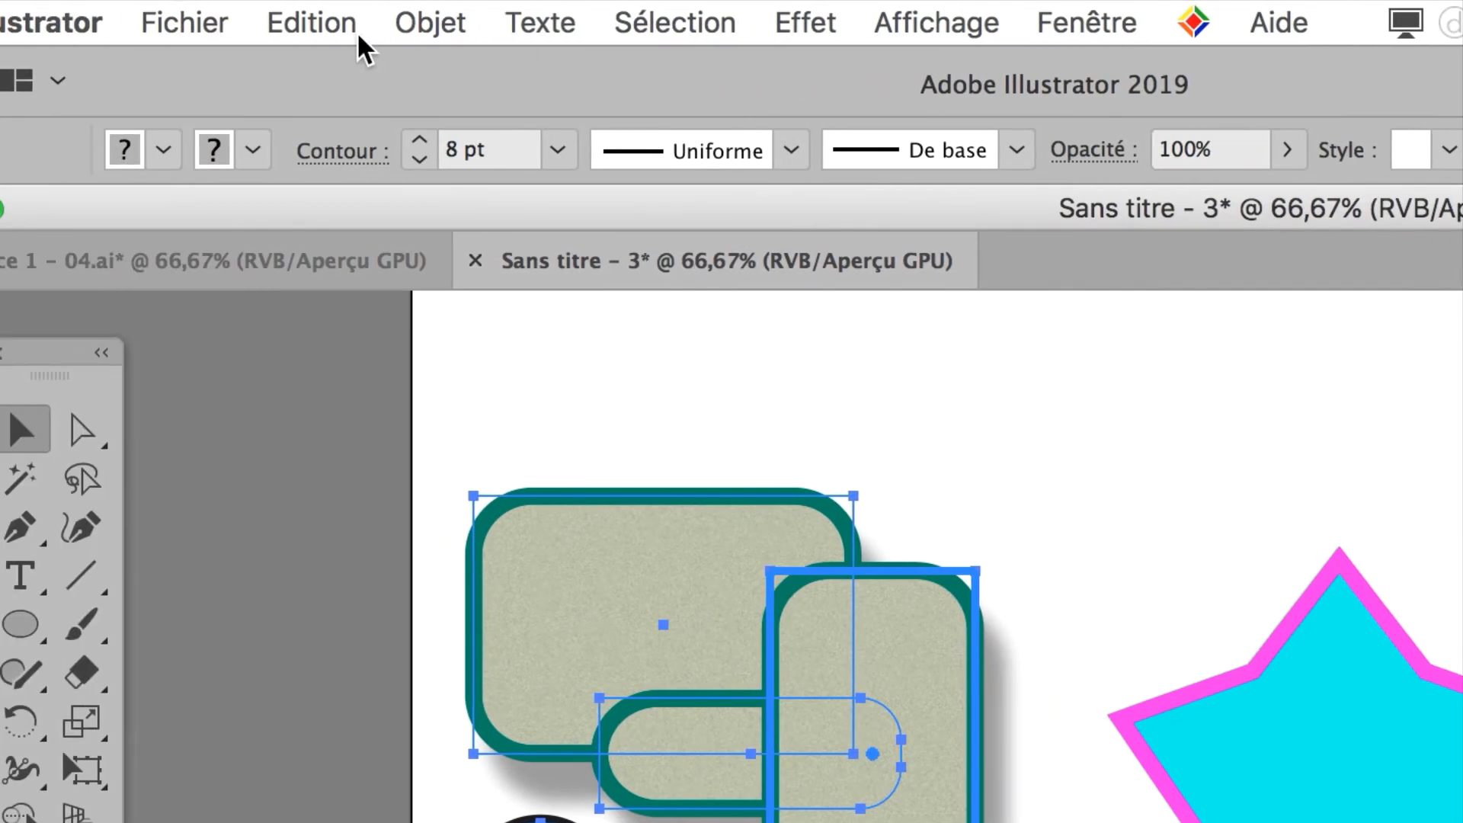
left_click(187, 23)
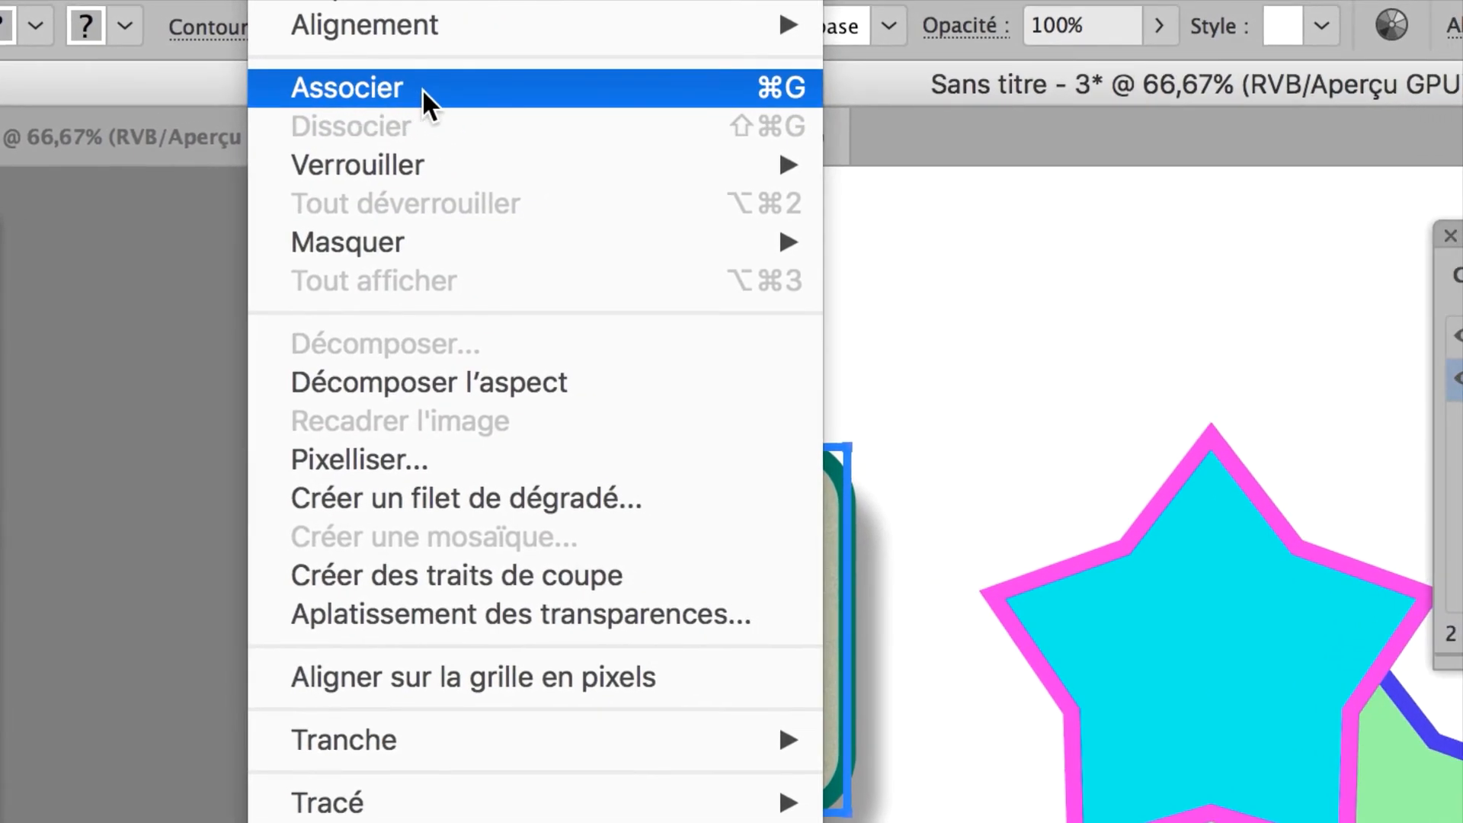
left_click(419, 92)
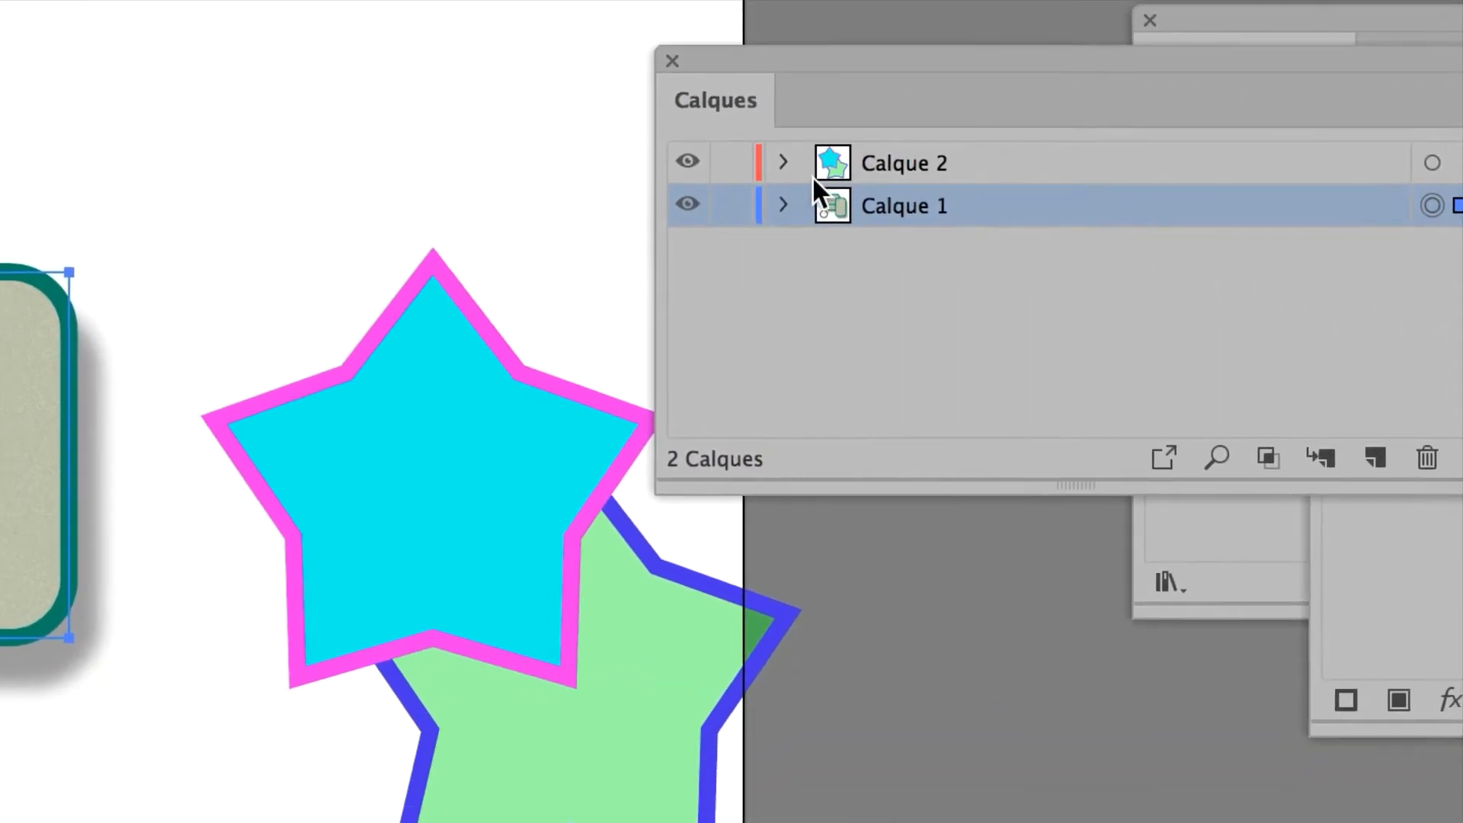
- Expand Calque 1 and examine the contents of its new group, leaving the group collapsed
left_click(783, 204)
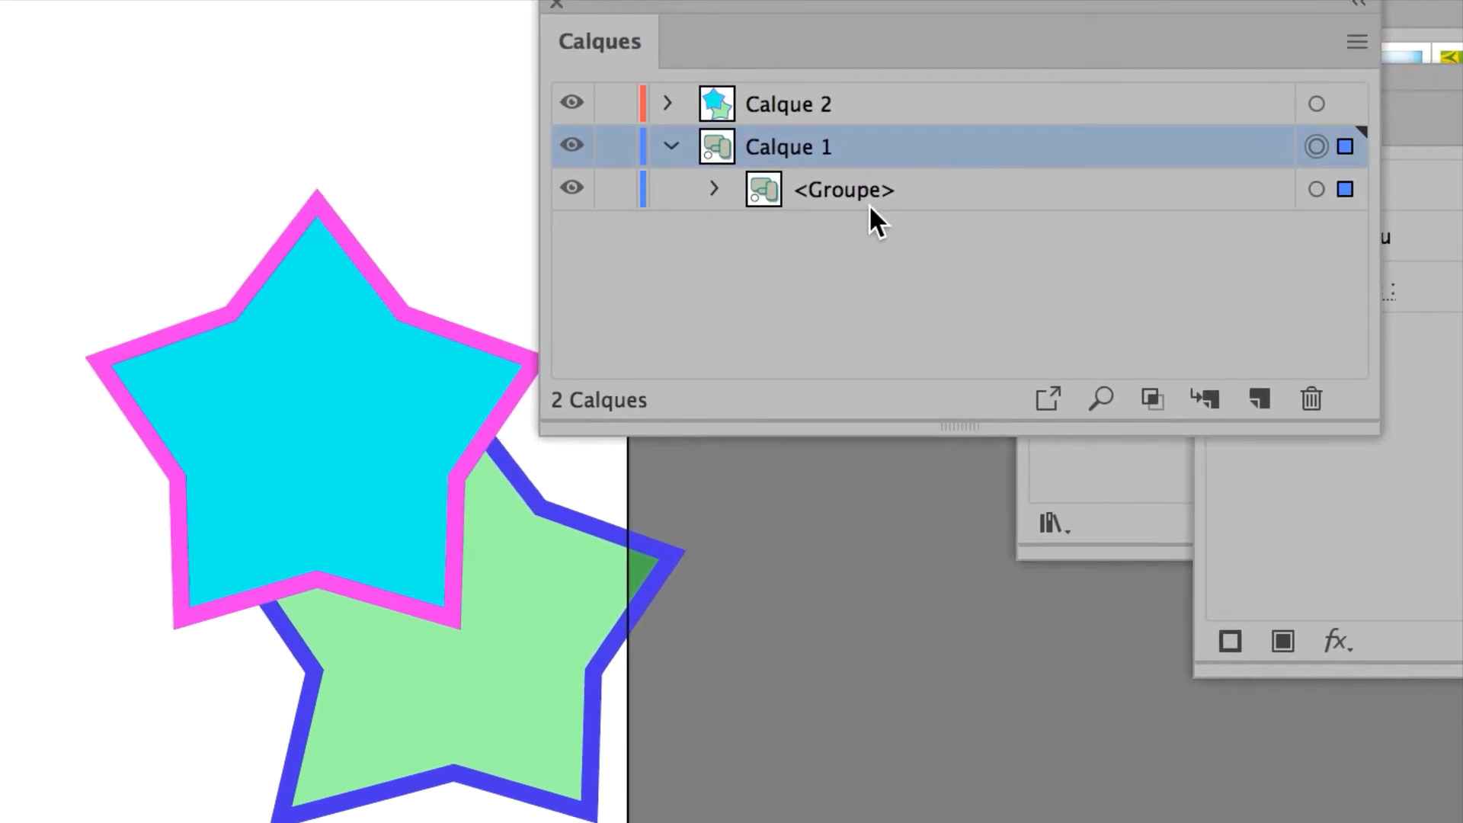
left_click(868, 203)
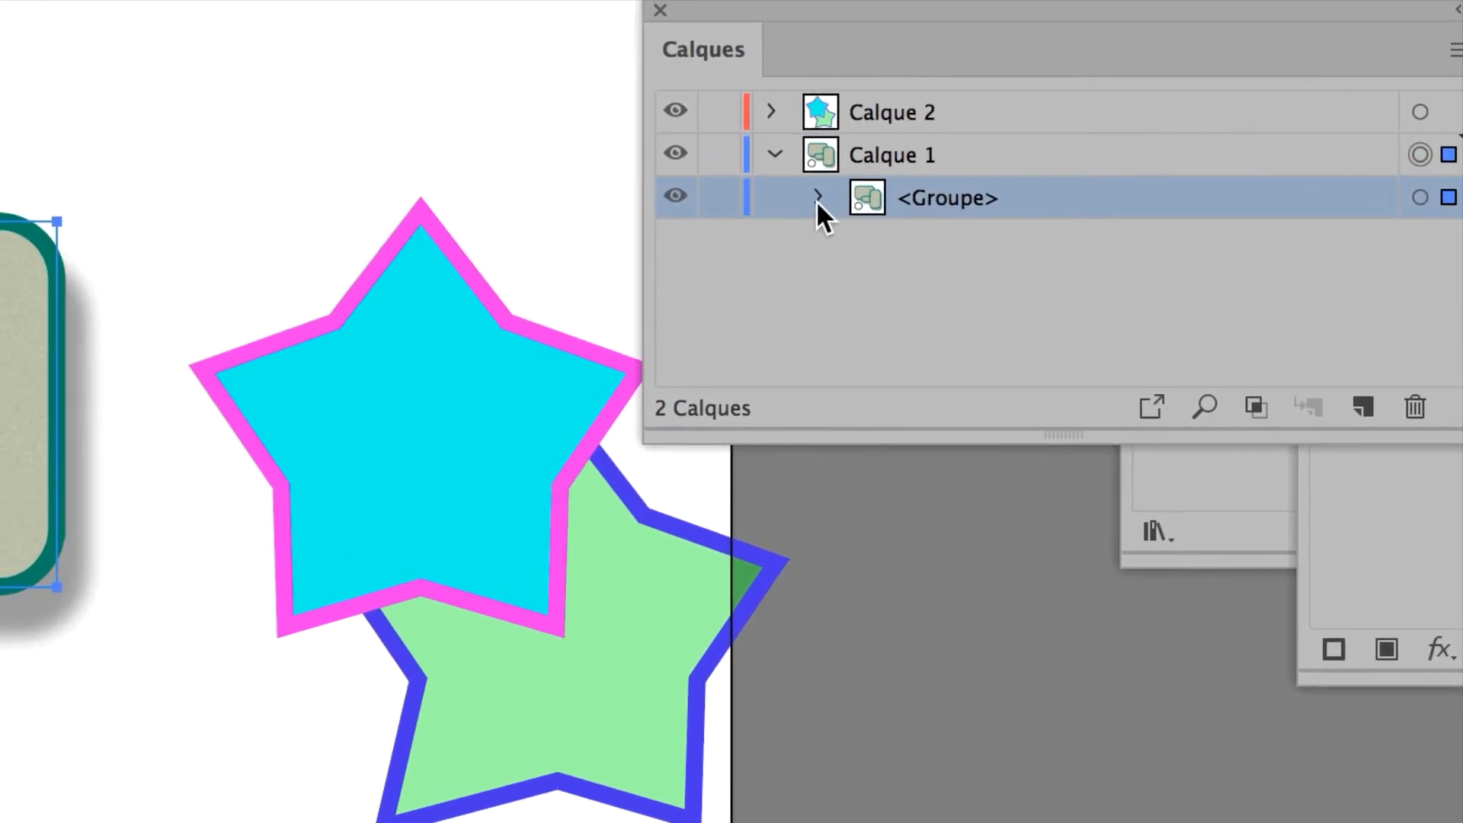
left_click(817, 197)
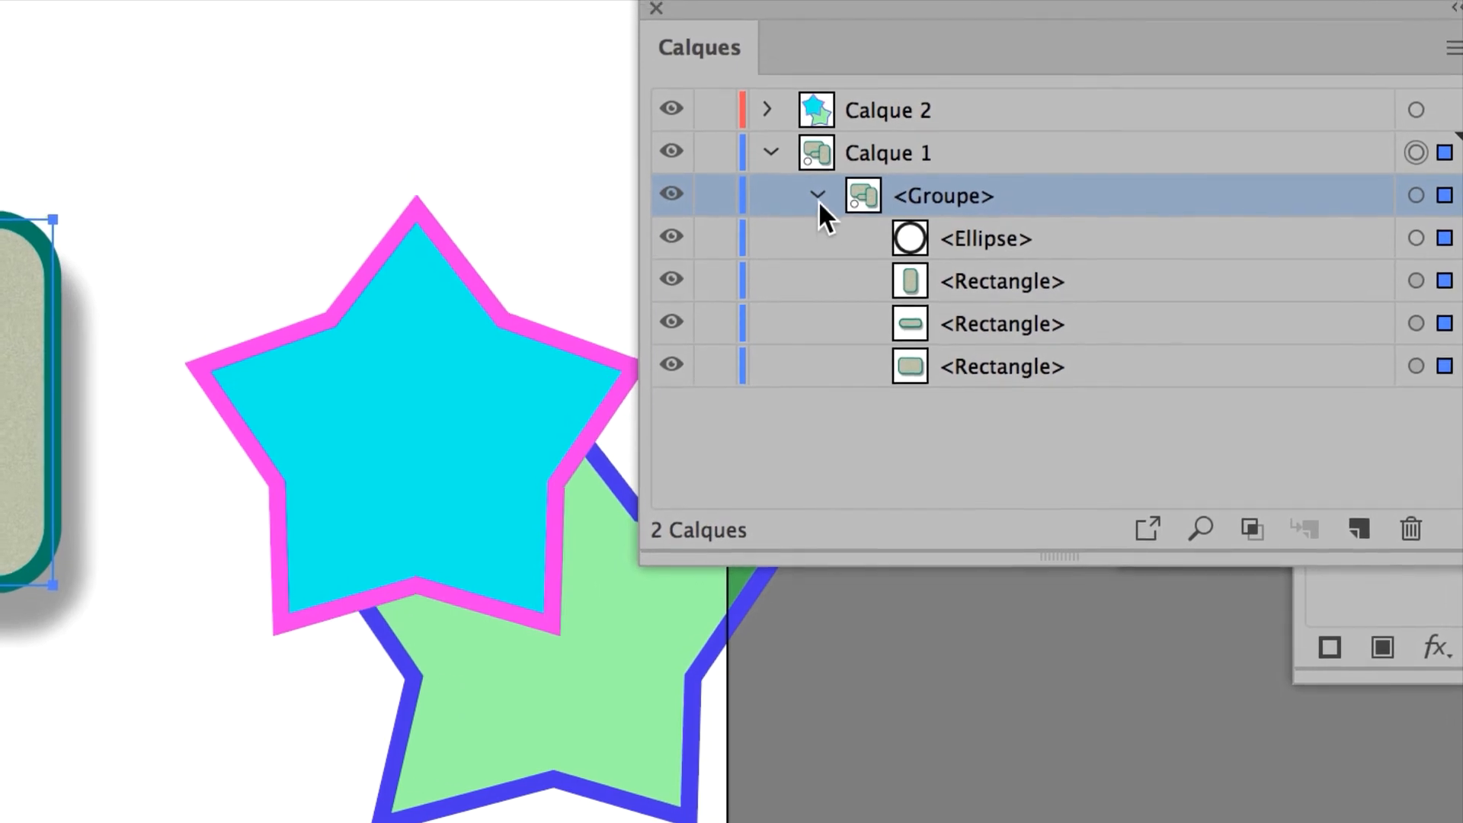
left_click(818, 200)
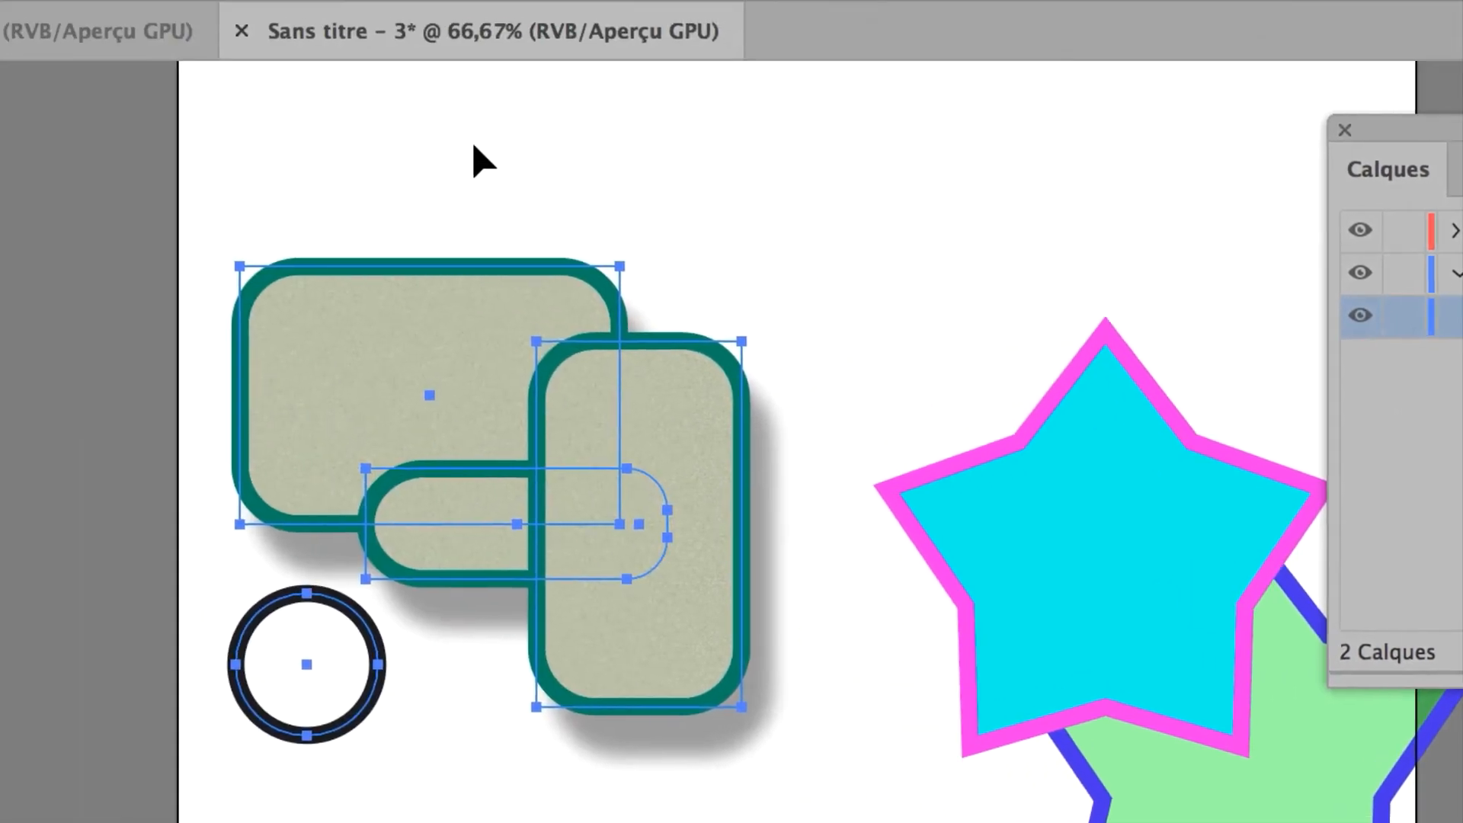
- Select the whole group with the Selection tool through its different members in turn, clearing the selection each time
left_click(461, 151)
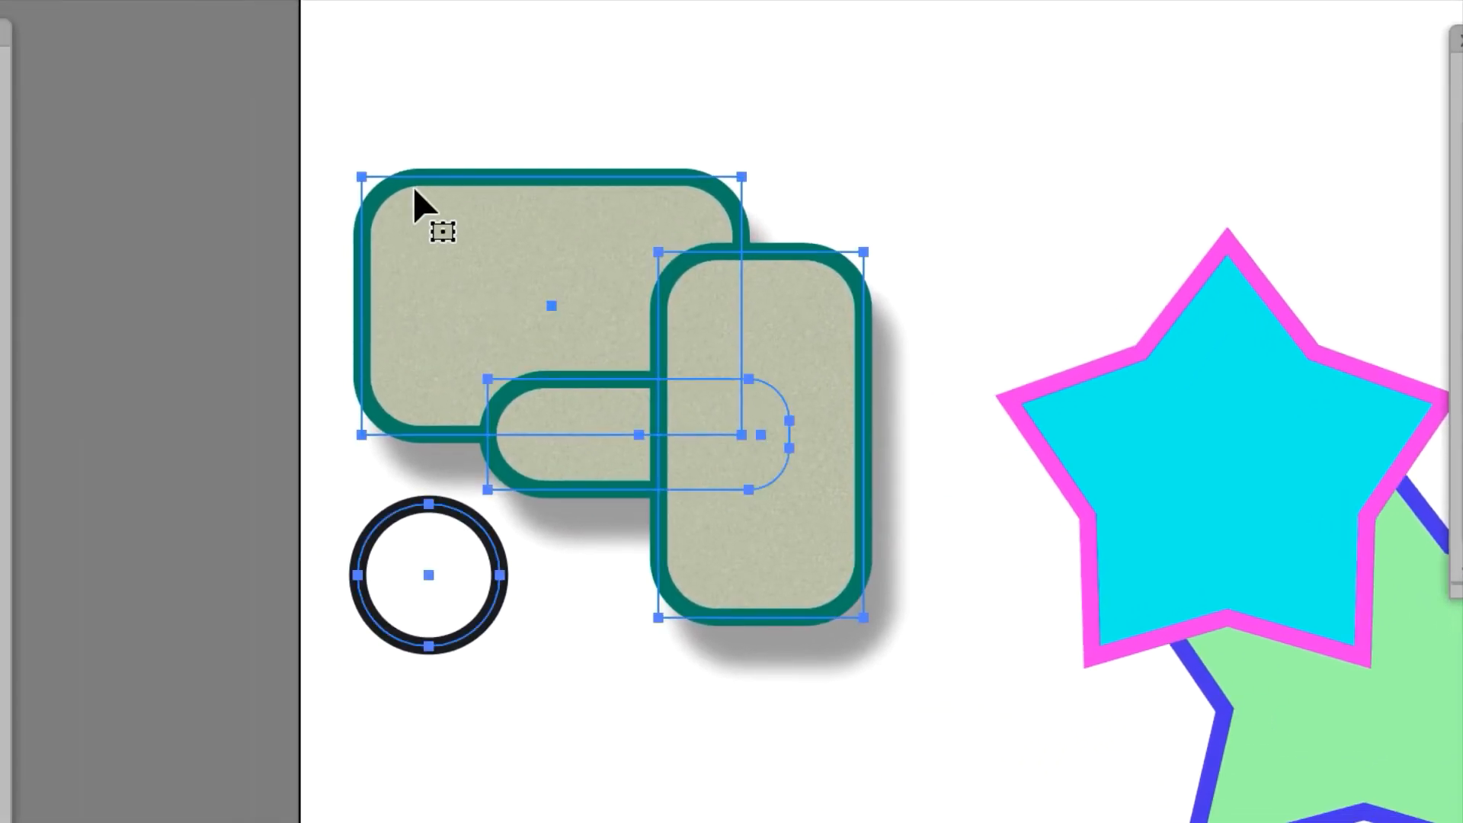
left_click(452, 76)
left_click(444, 208)
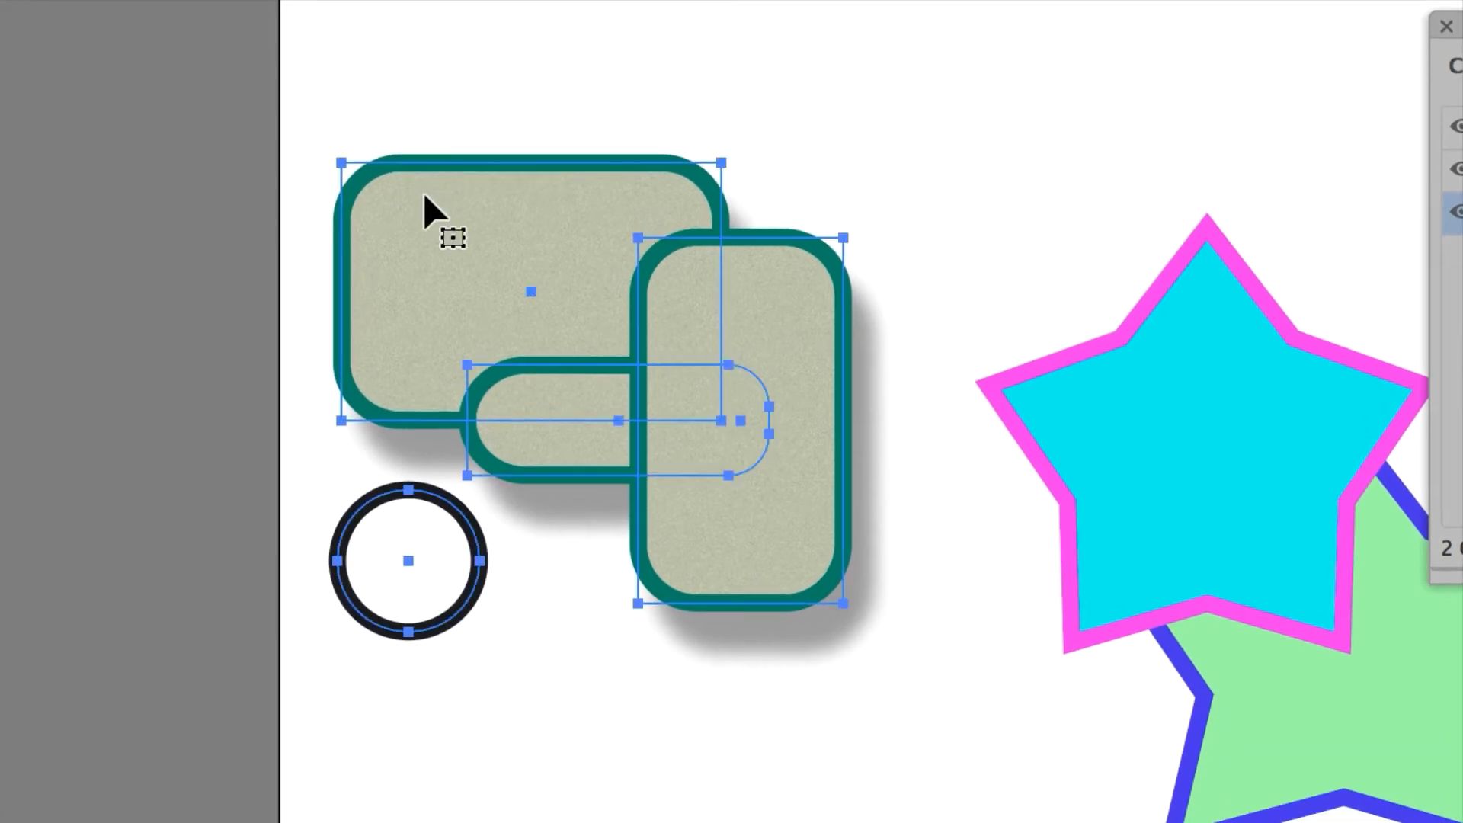
left_click(449, 92)
left_click(426, 205)
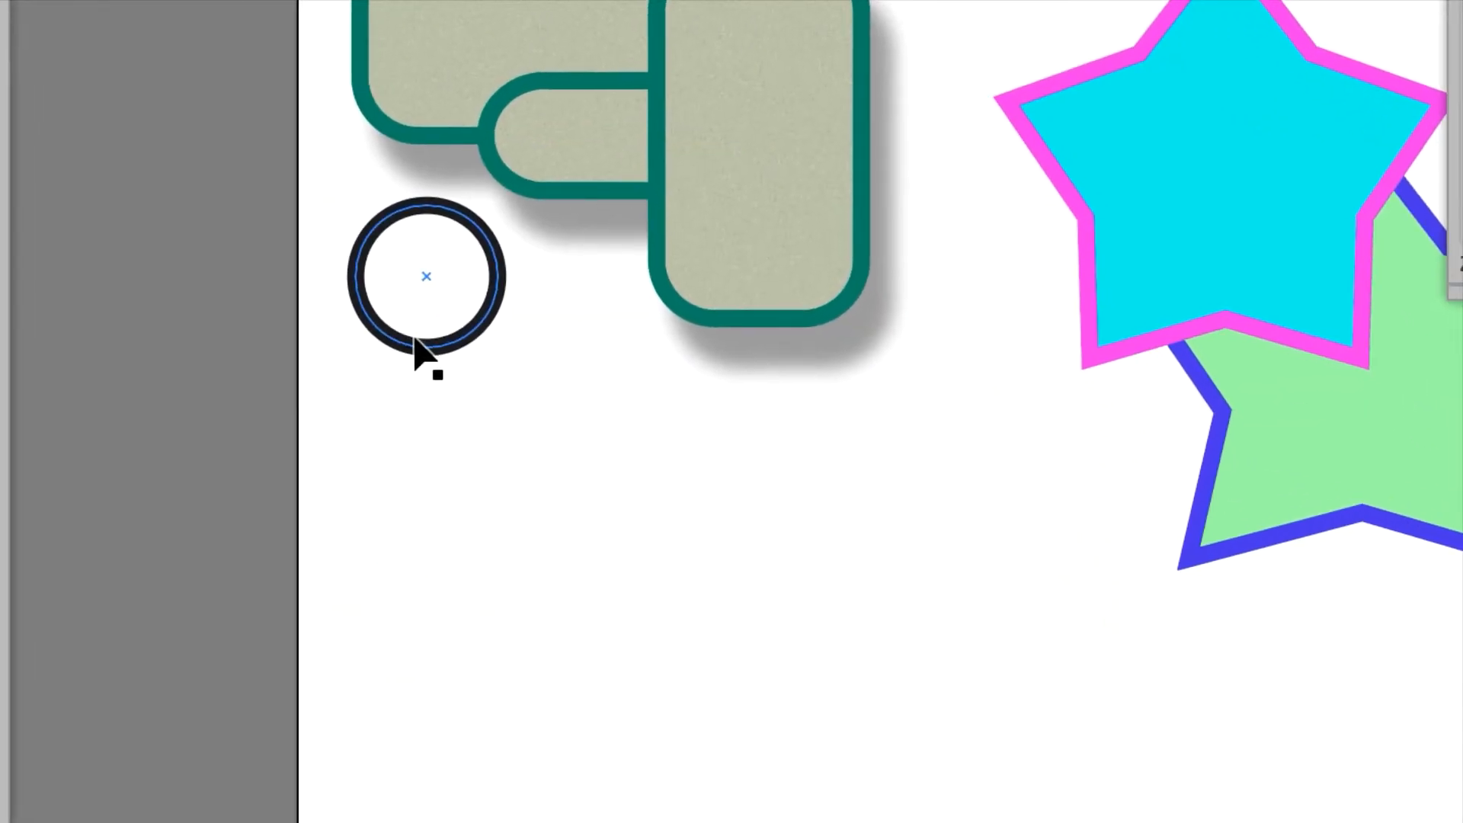
left_click(395, 641)
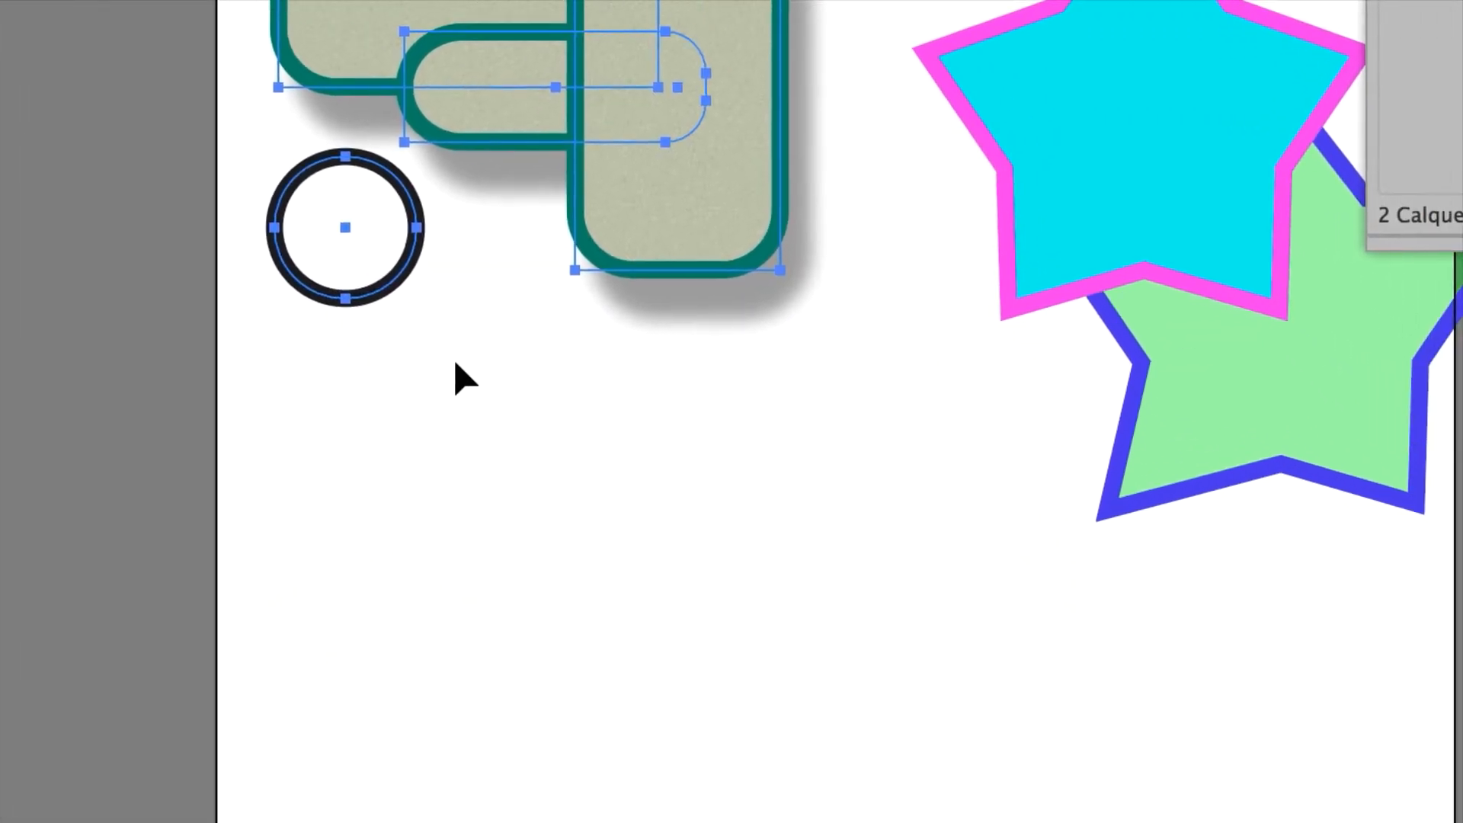
left_click(537, 406)
left_click(724, 311)
left_click(469, 395)
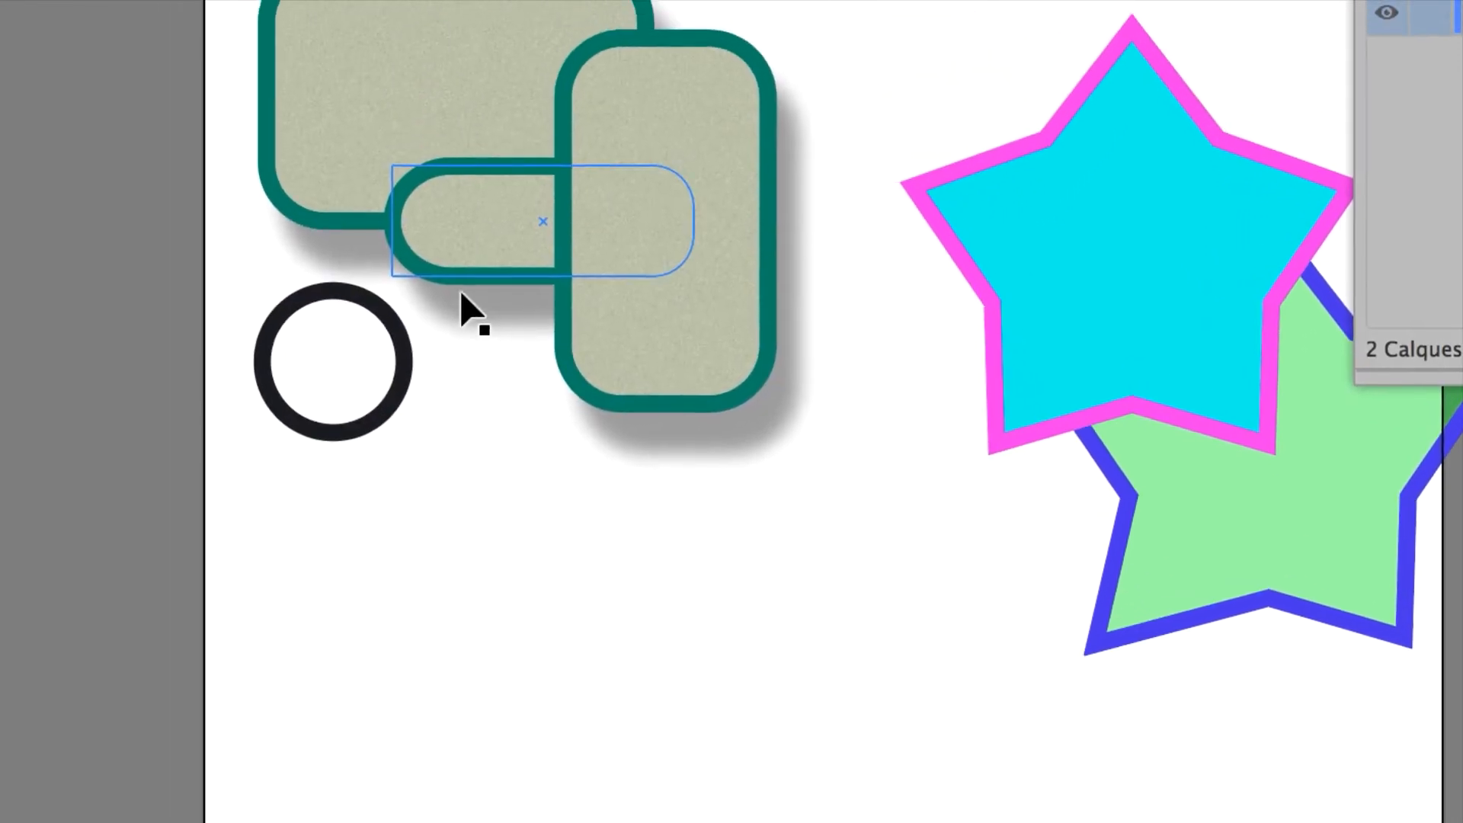
left_click(428, 75)
left_click(423, 327)
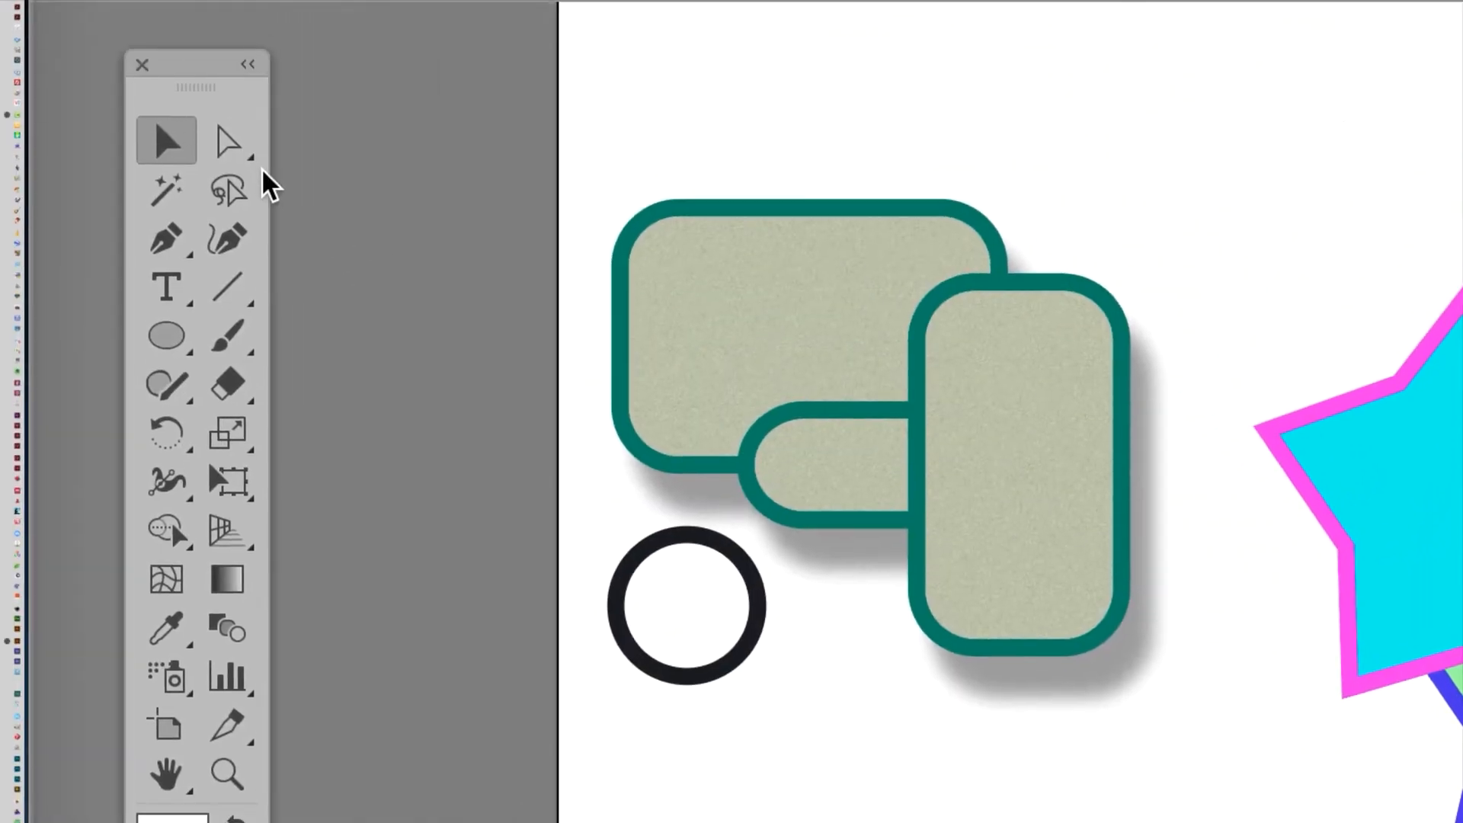
- Try moving the large rounded rectangle's upper-left anchor point inward with the Direct Selection tool, and undo the change
left_click(243, 159)
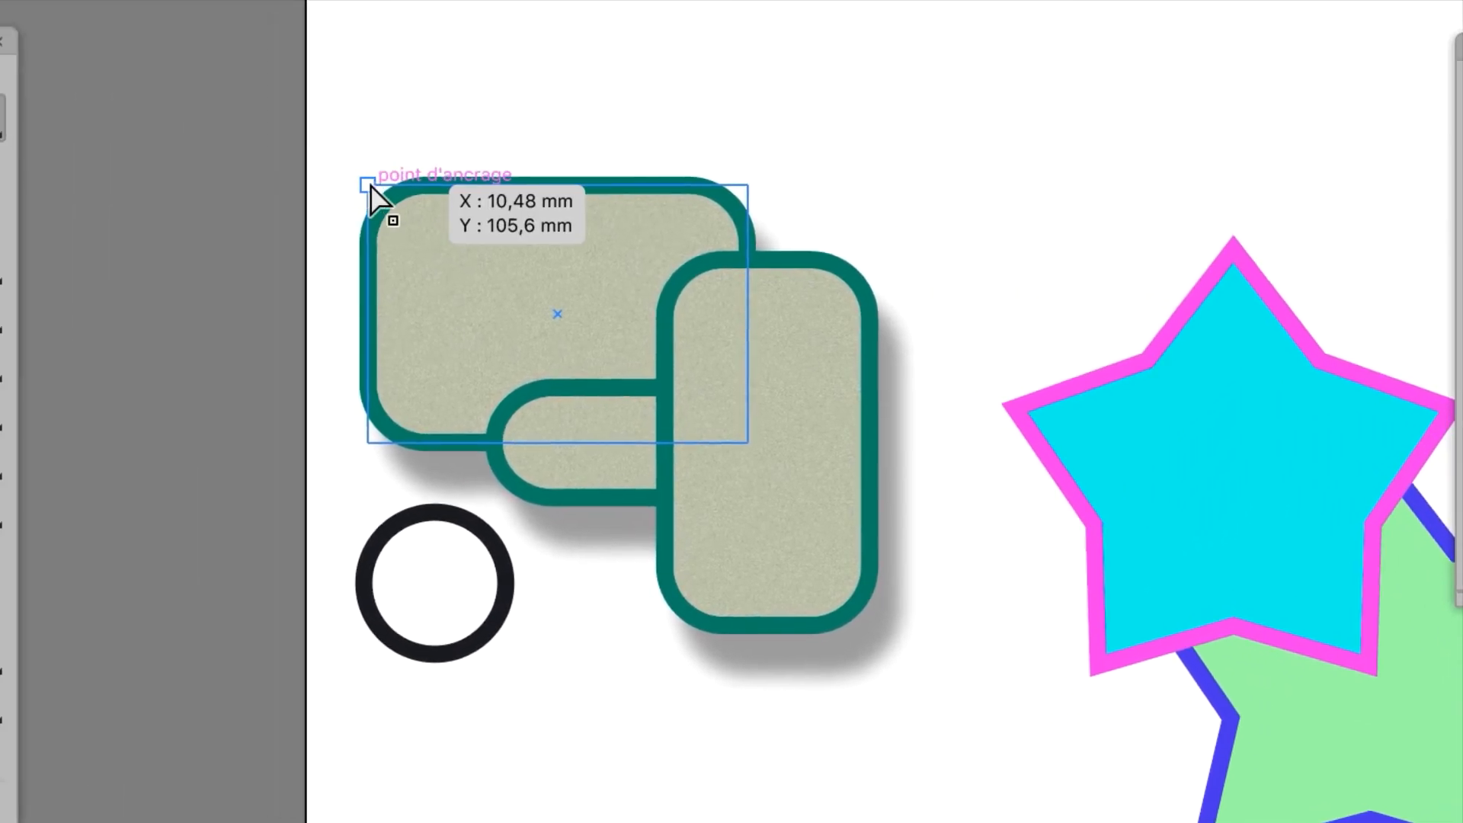
left_click(337, 253)
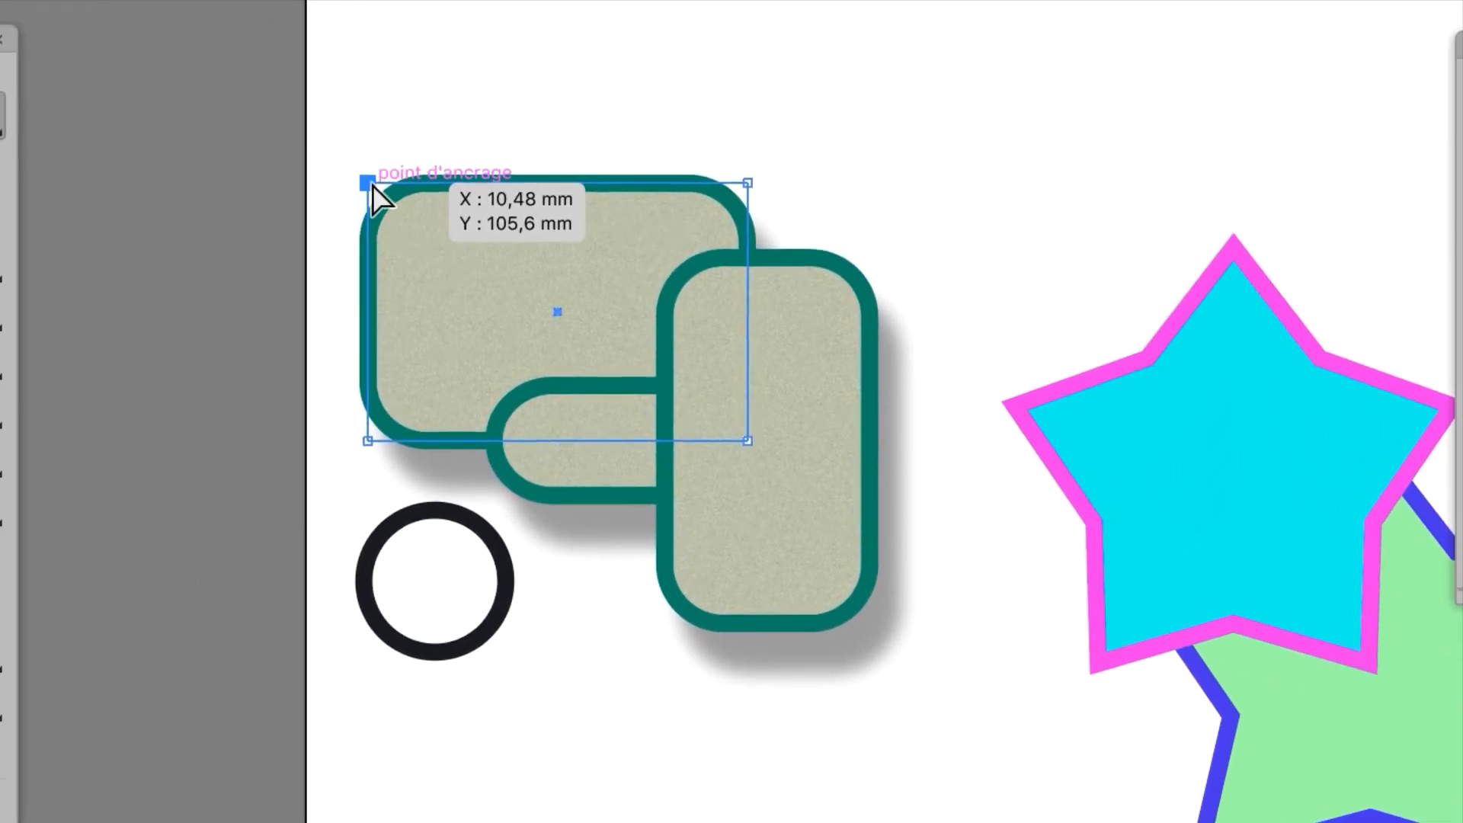
left_click_drag(373, 186, 476, 273)
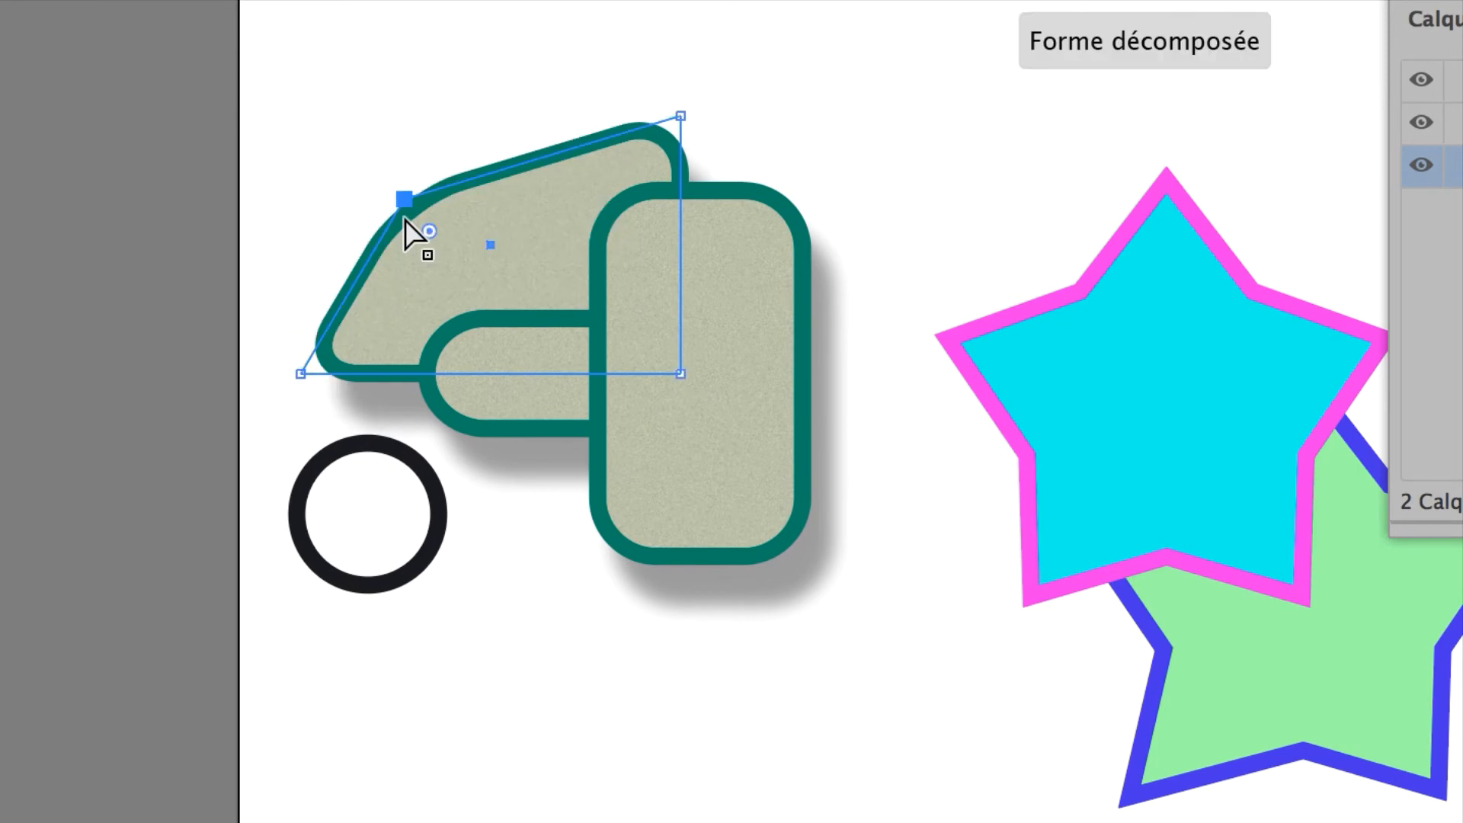
key("ctrl+z")
left_click(265, 178)
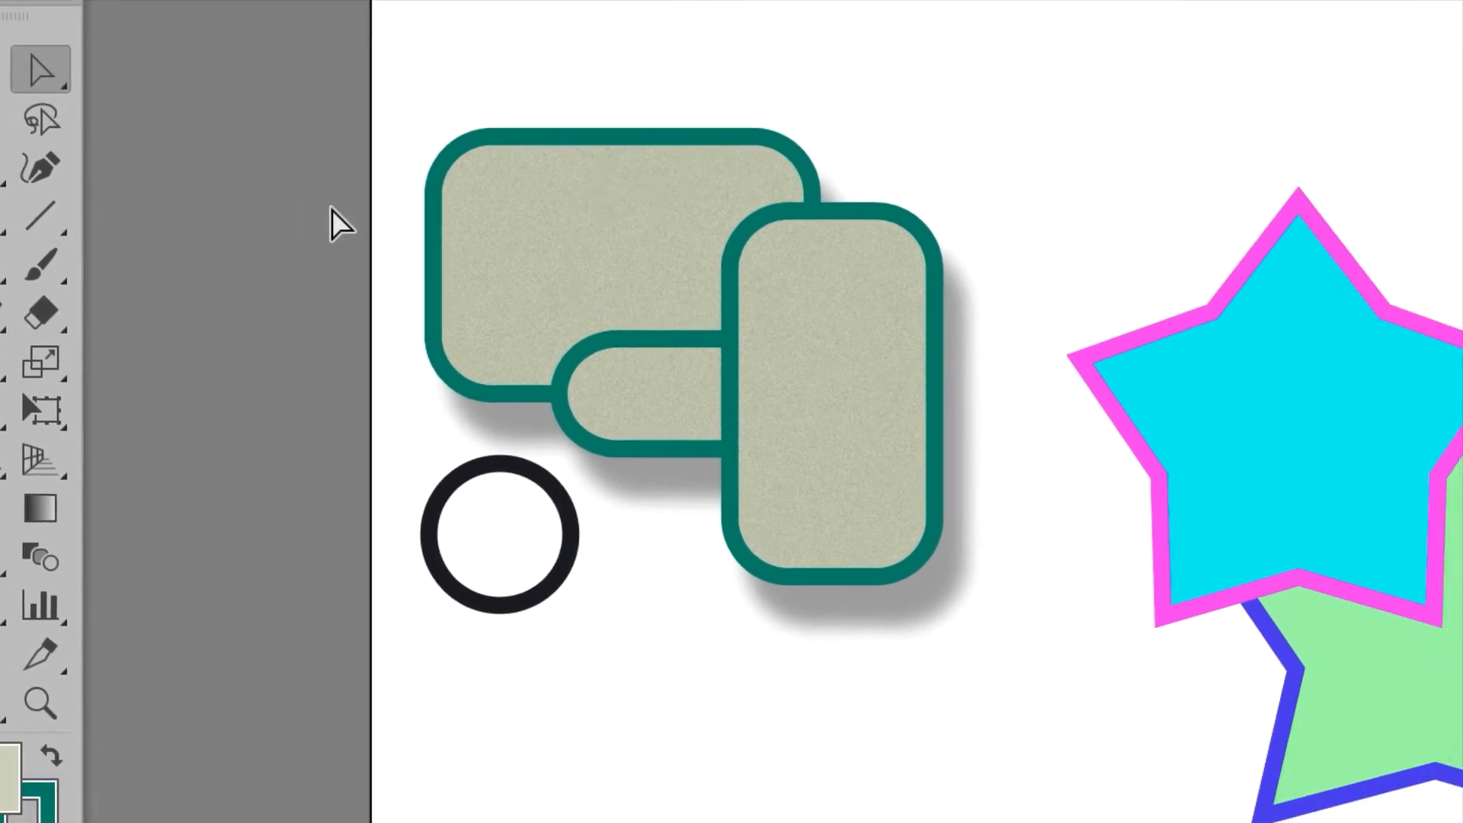
- Try shifting the large rounded rectangle's left edge diagonally inward, and undo the move
left_click(435, 241)
left_click_drag(435, 241, 513, 288)
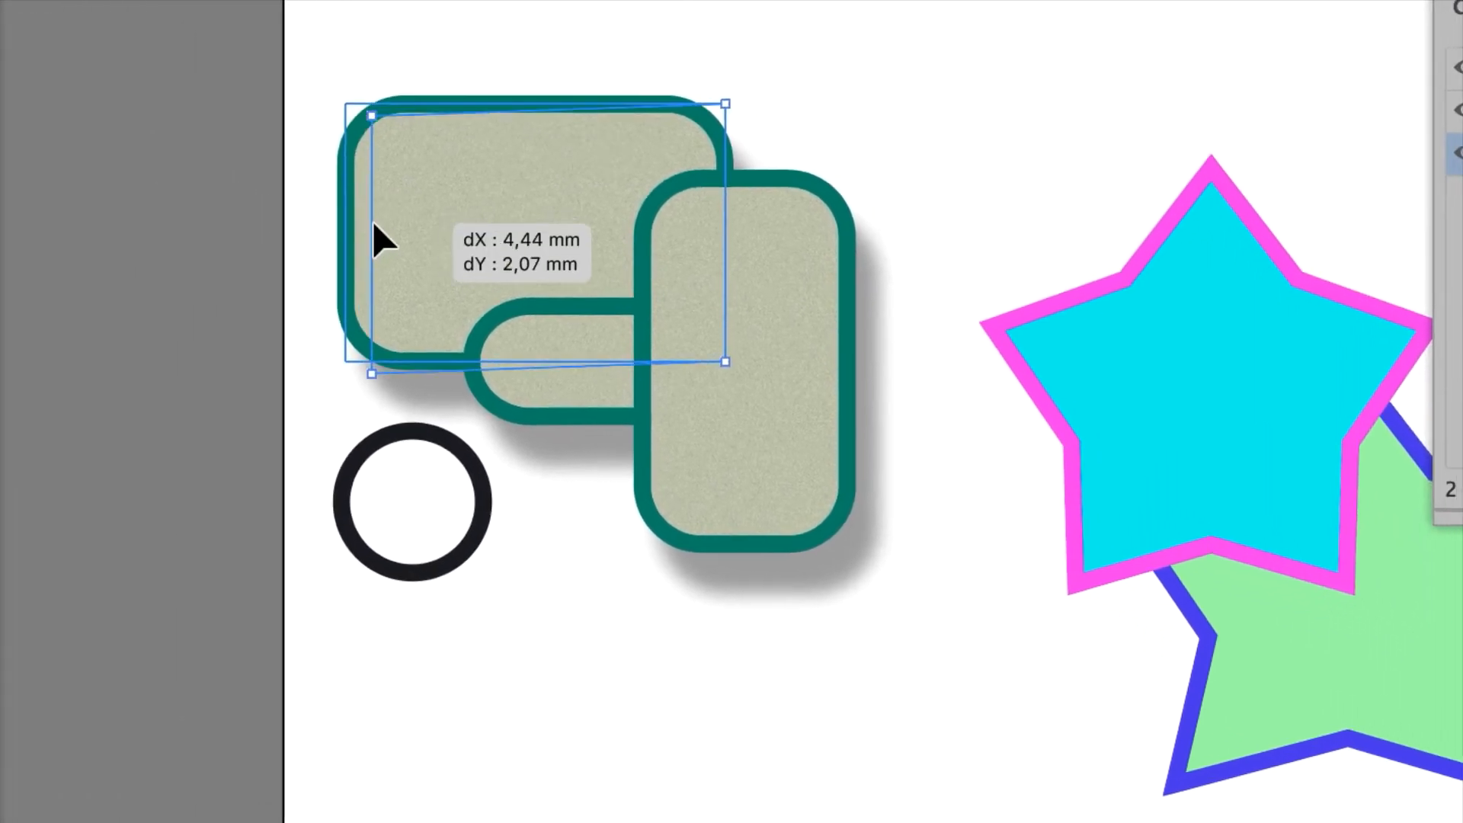
left_click_drag(391, 236, 403, 239)
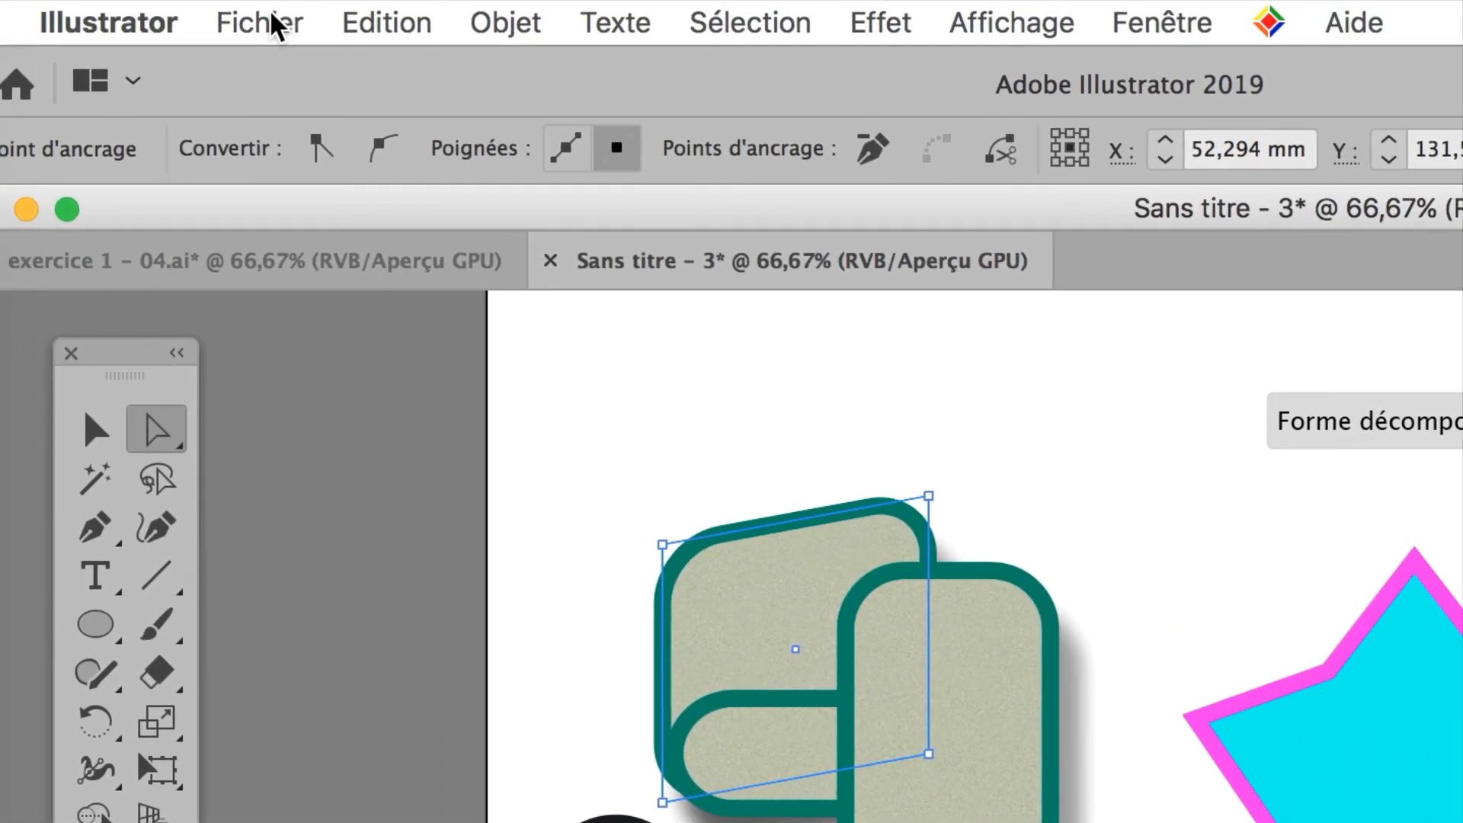
left_click(385, 23)
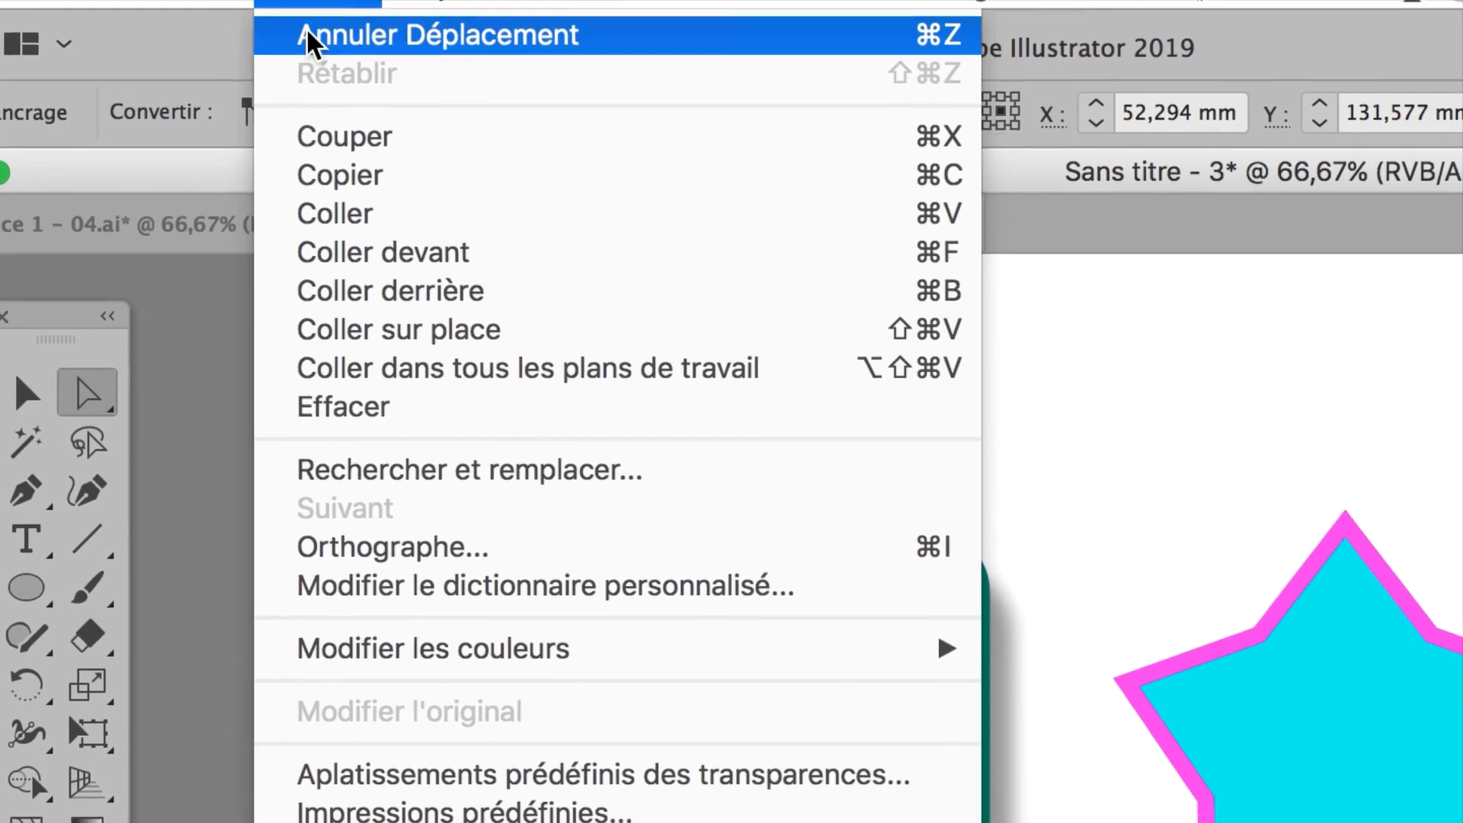
left_click(369, 46)
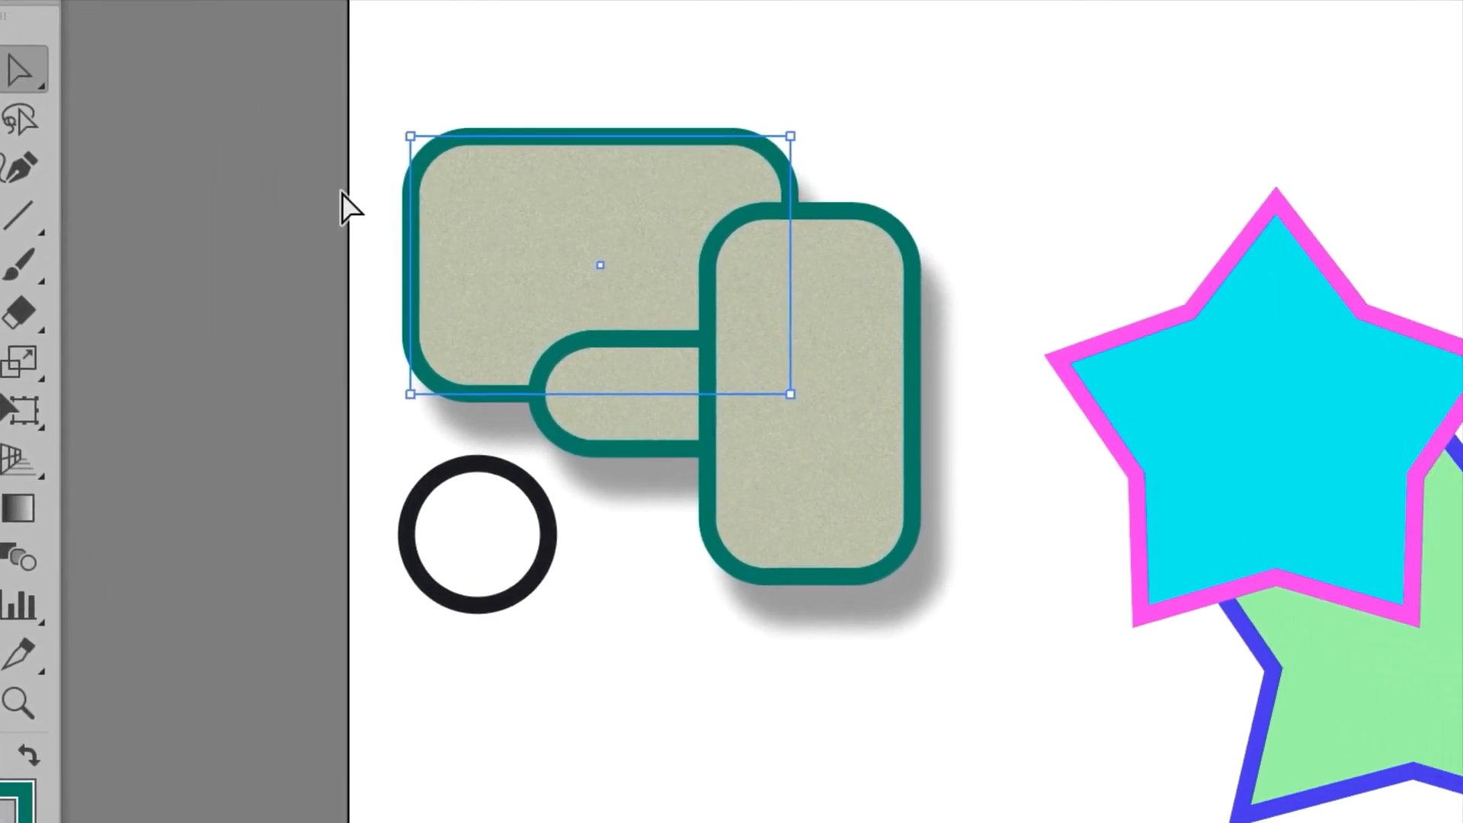
- Move the large rounded rectangle's left edge horizontally inward until the shape is about half its width, and deselect it
left_click_drag(364, 204, 572, 223)
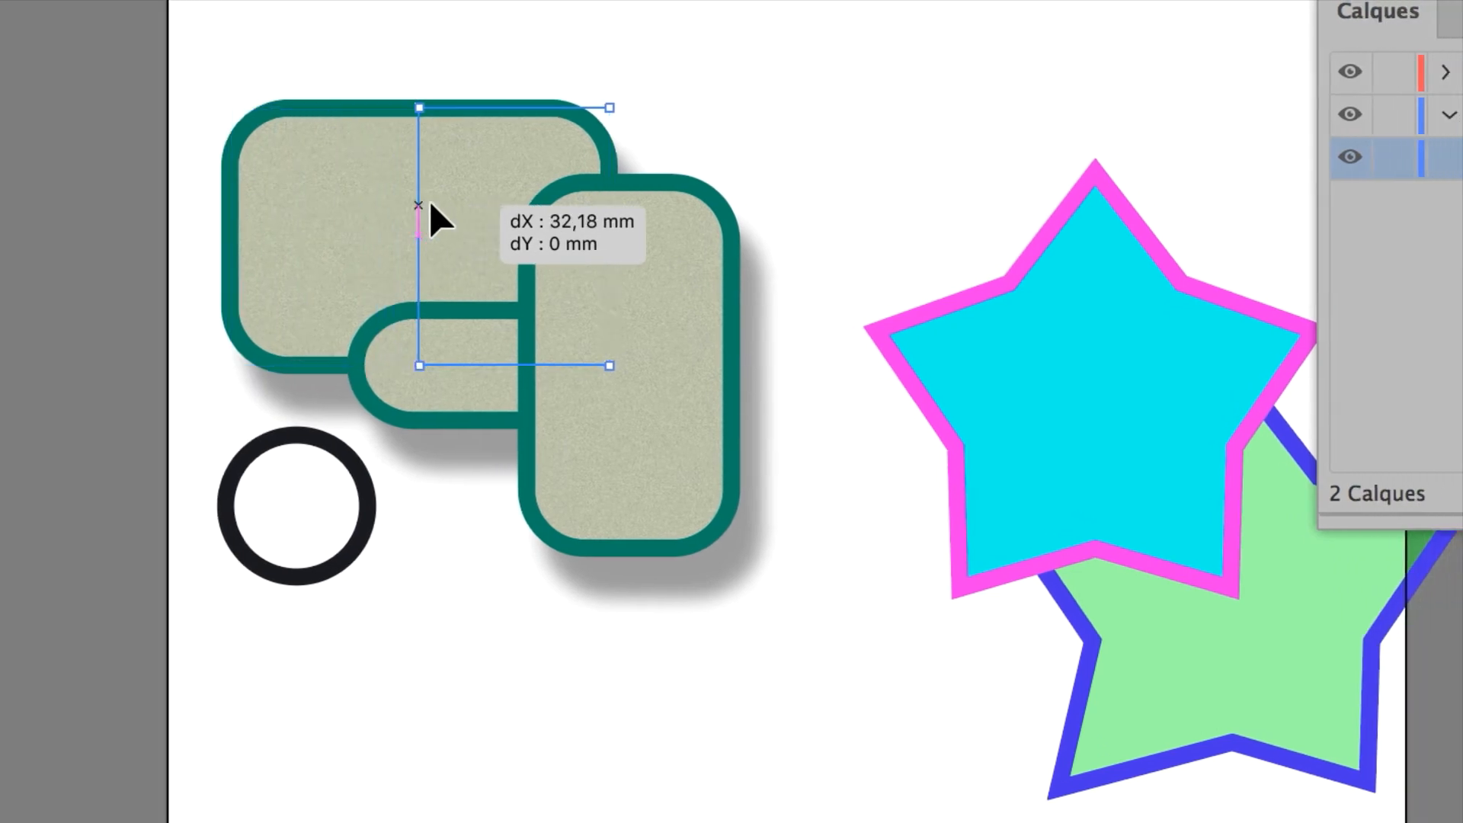
mouse_move(438, 221)
left_mouse_down()
mouse_move(499, 218)
mouse_move(298, 219)
mouse_move(439, 221)
mouse_move(428, 204)
left_mouse_up()
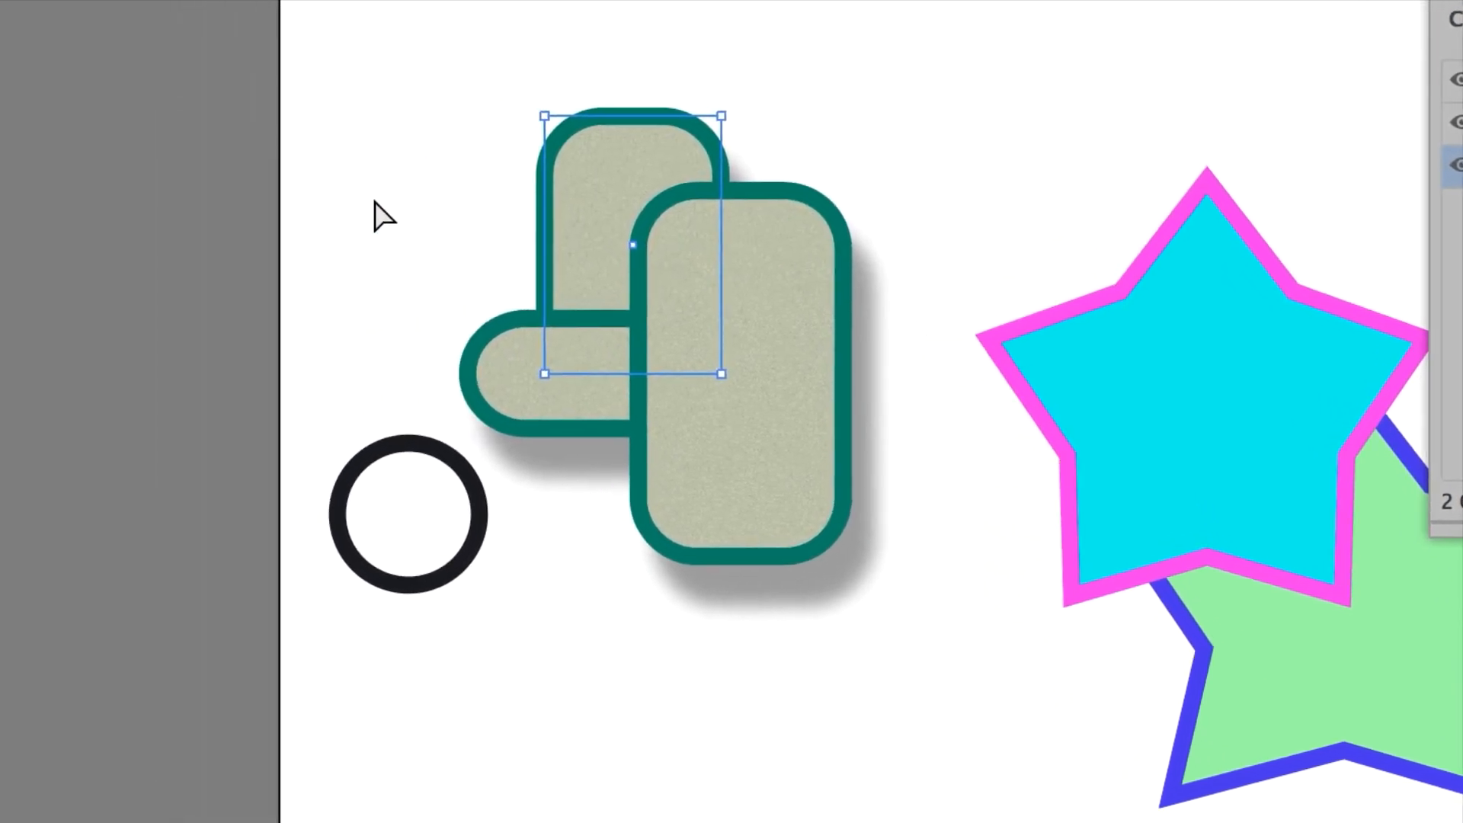
left_click(299, 207)
- Detach the direct selection tools into a floating panel beside the artwork and activate the Sélection directe progressive tool
left_click(229, 150)
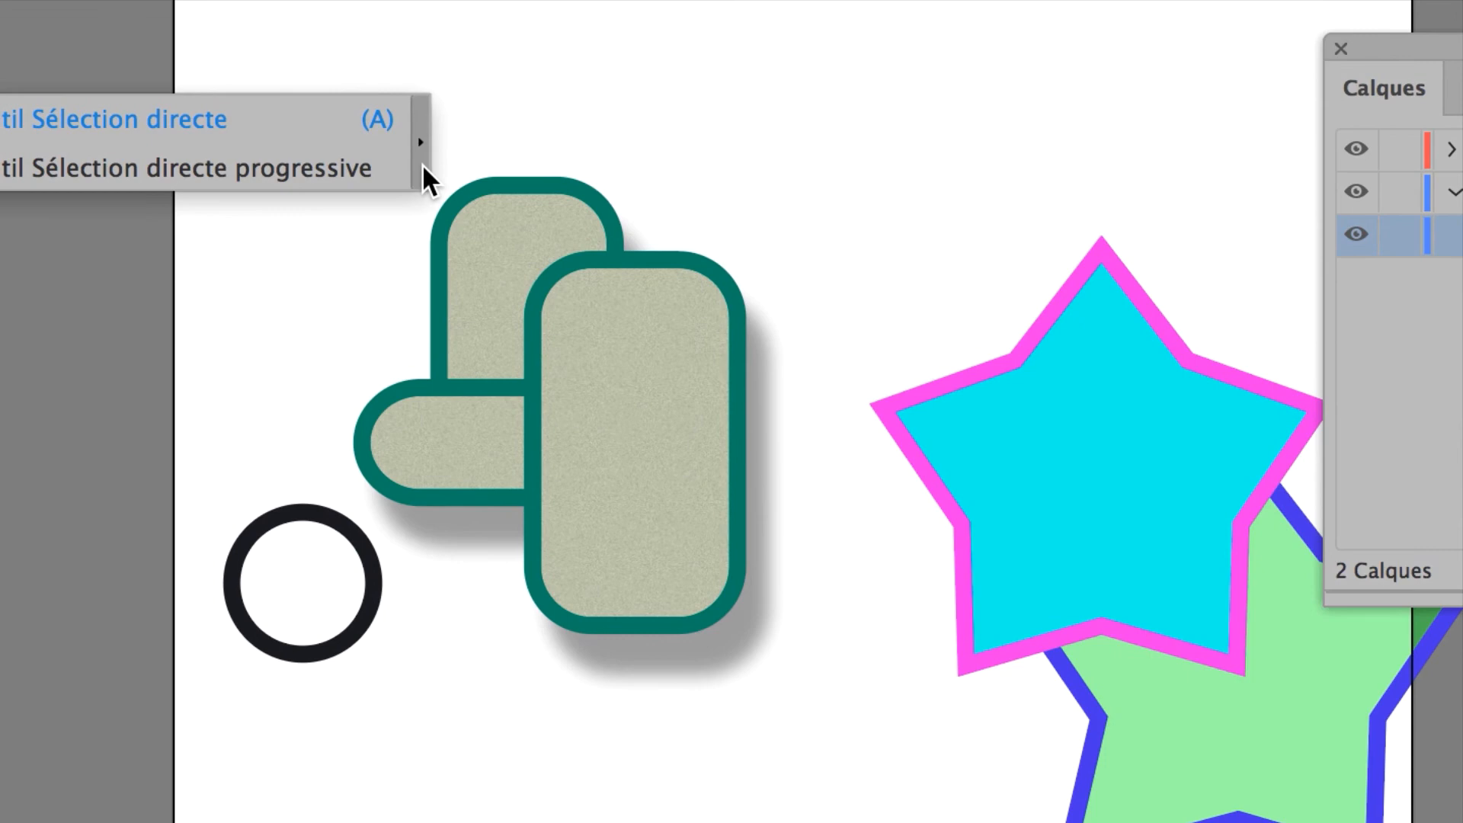
left_click(422, 163)
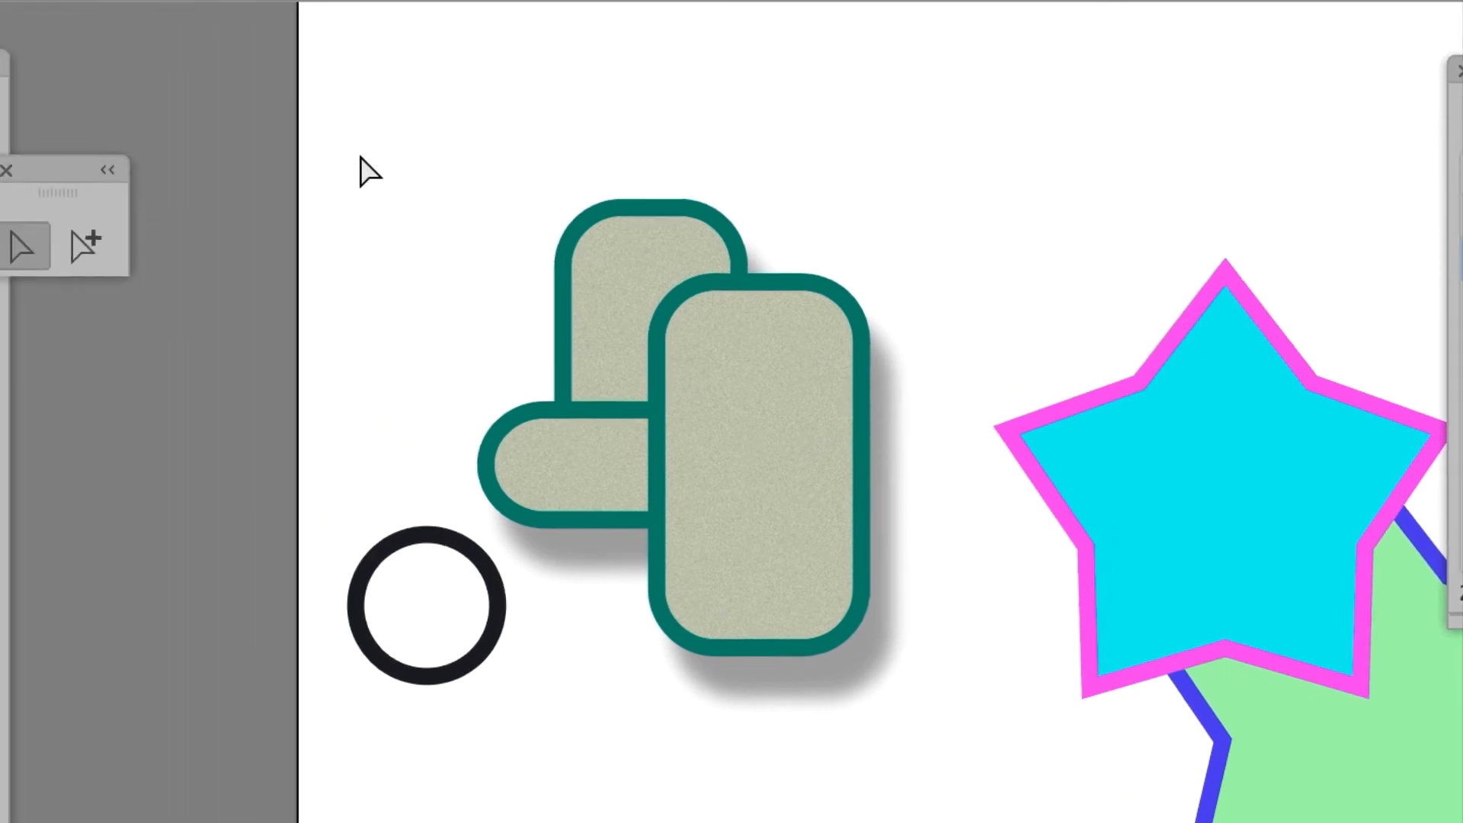
left_click_drag(253, 153, 338, 129)
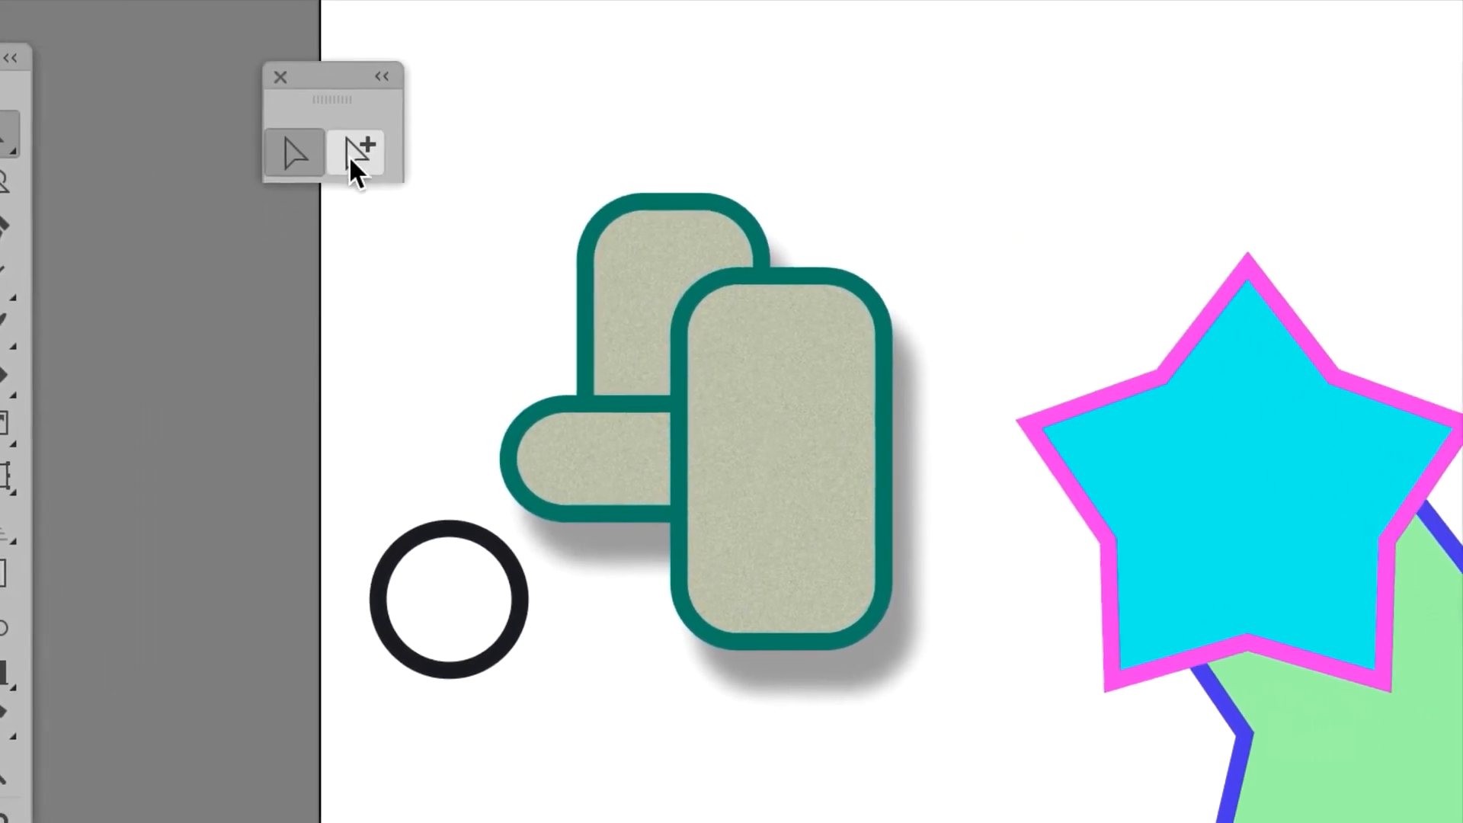
left_click(378, 213)
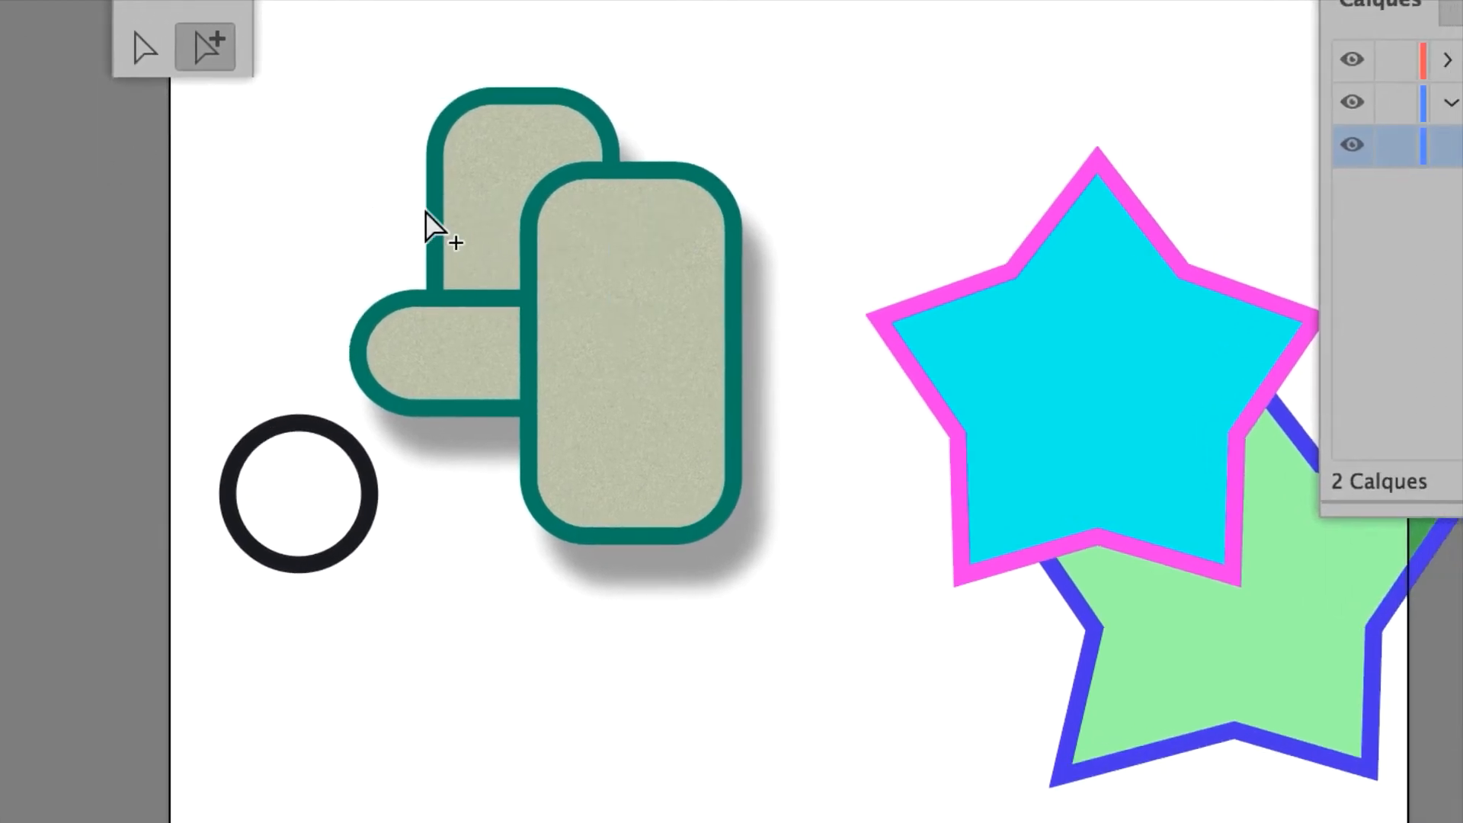
- Select each of the group's three rectangles and its circle individually in turn, and close the floating tool panel with nothing selected
left_click(437, 326)
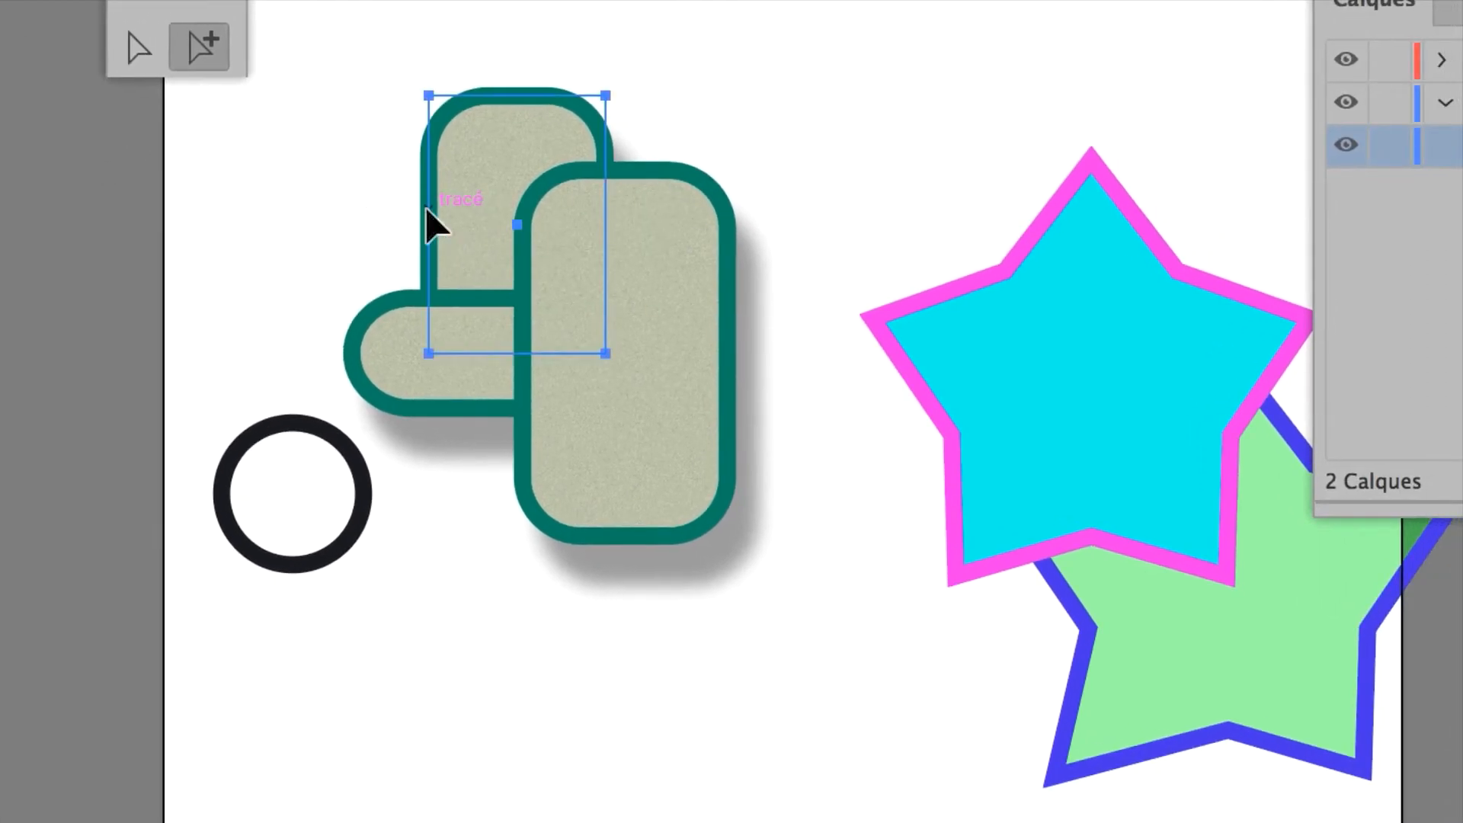
left_click(387, 314)
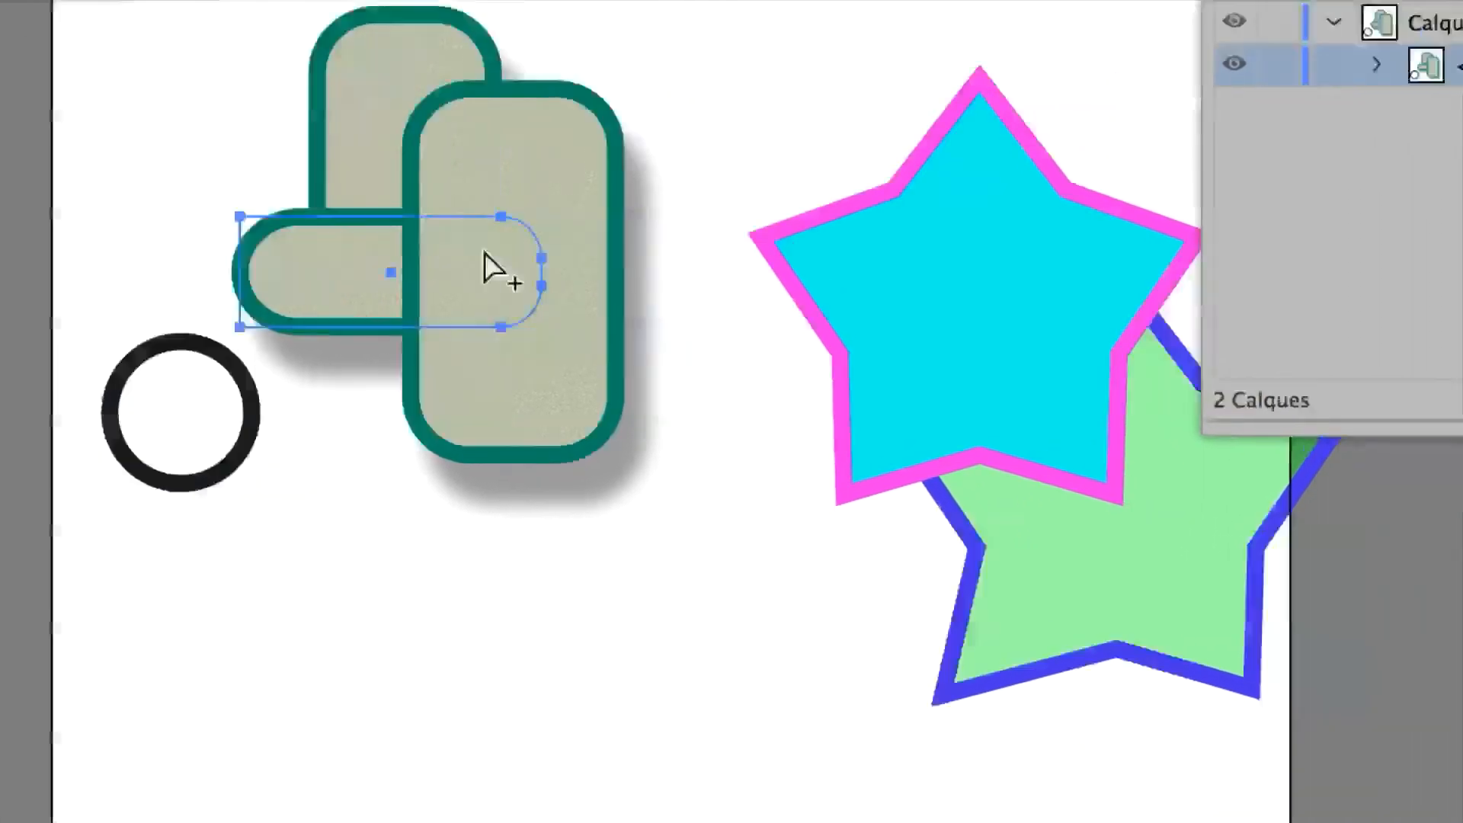
left_click(762, 217)
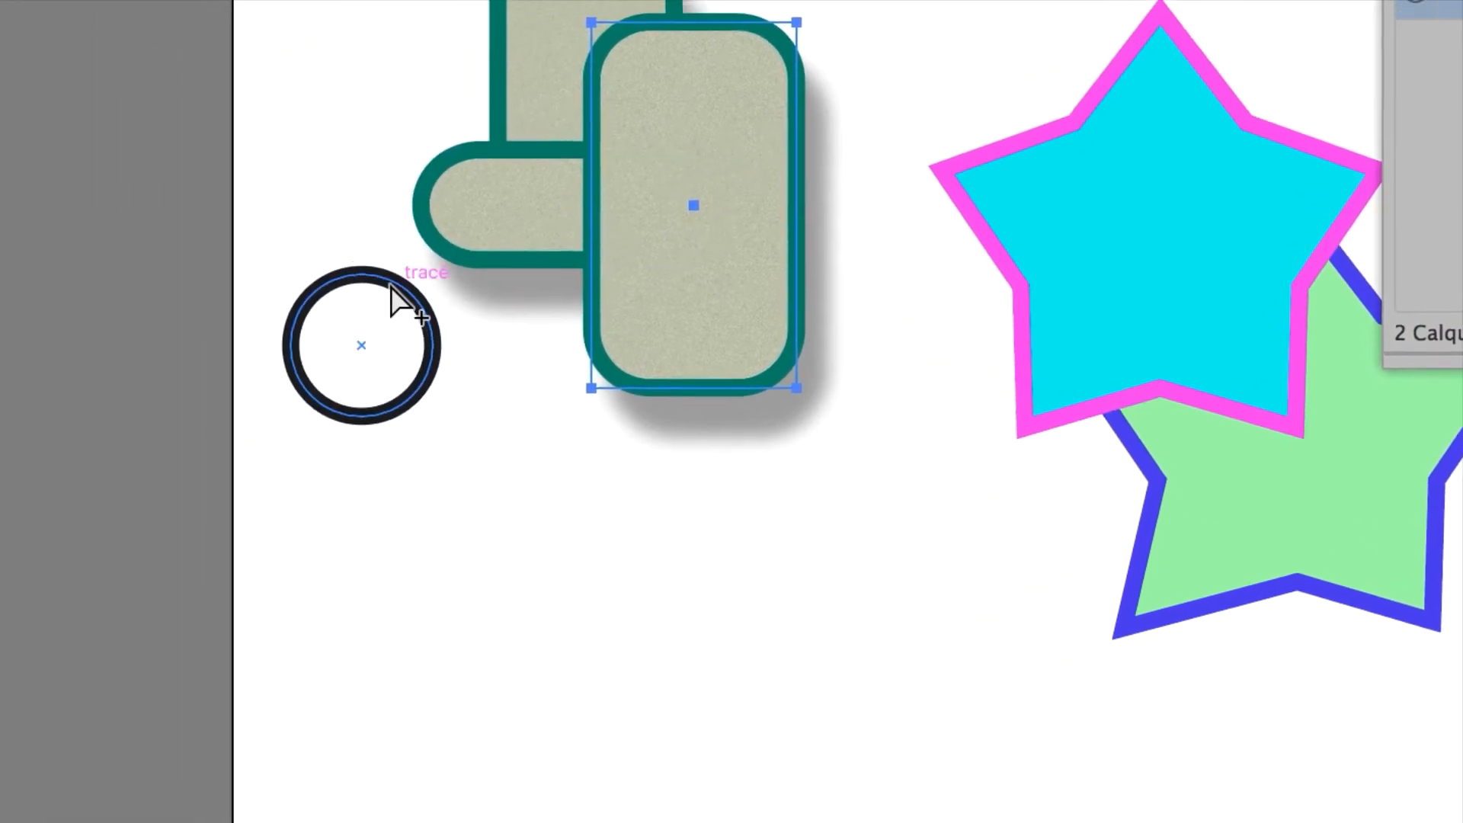
left_click(334, 307)
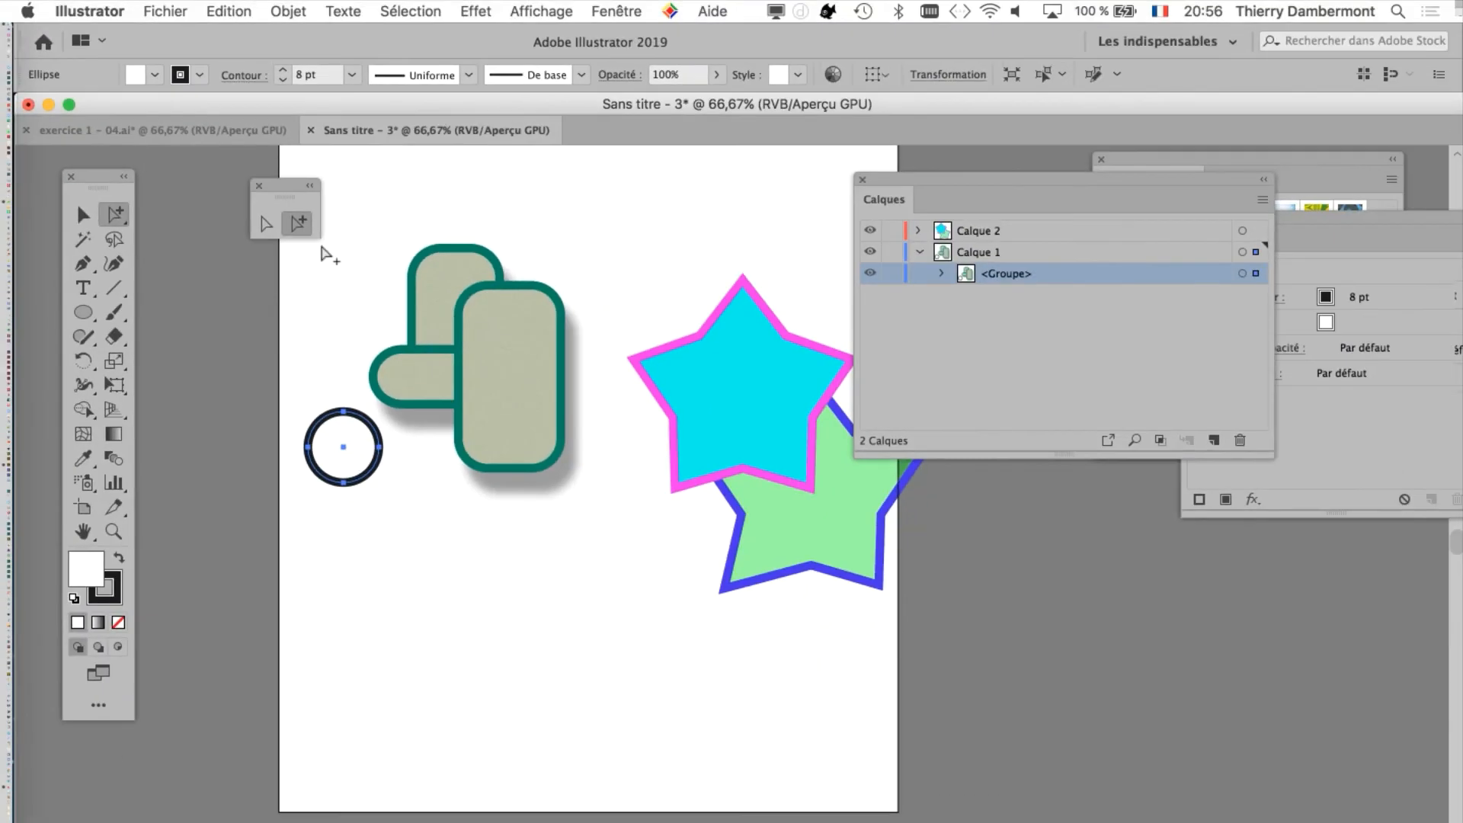
left_click(259, 186)
left_click(293, 225)
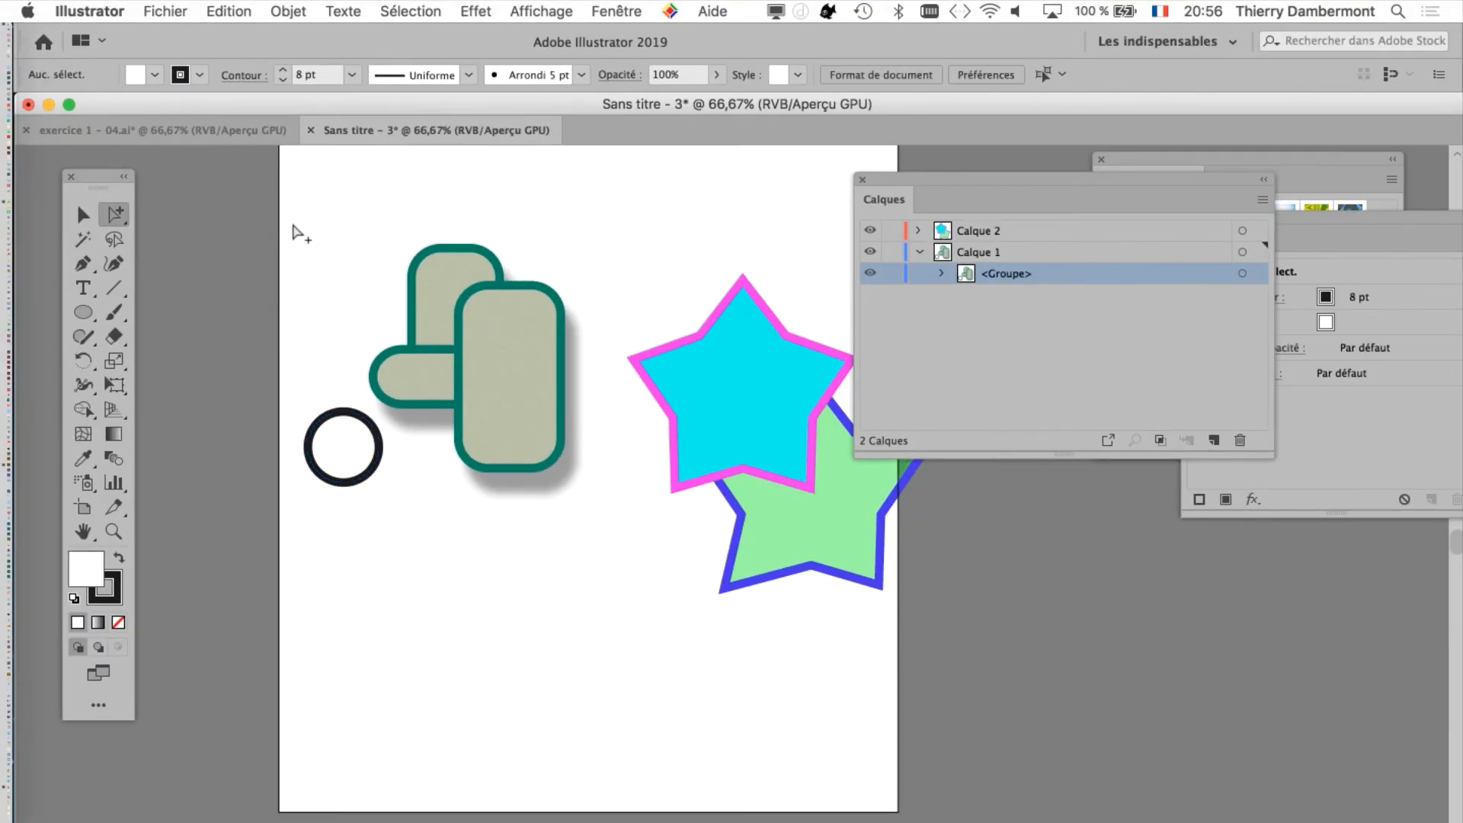